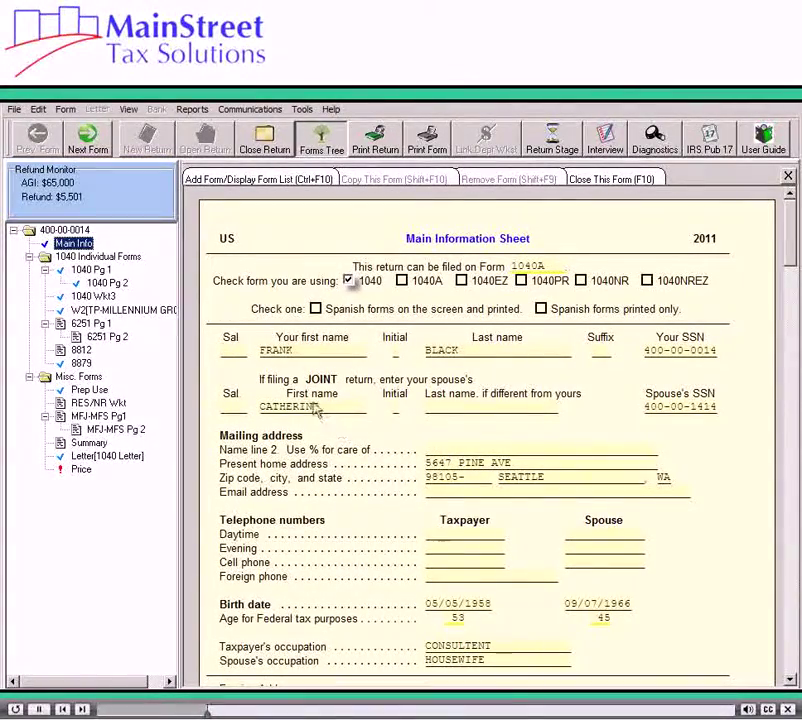
Add Schedule A to the return by entering 'Sch A' in the forms list.
click(255, 180)
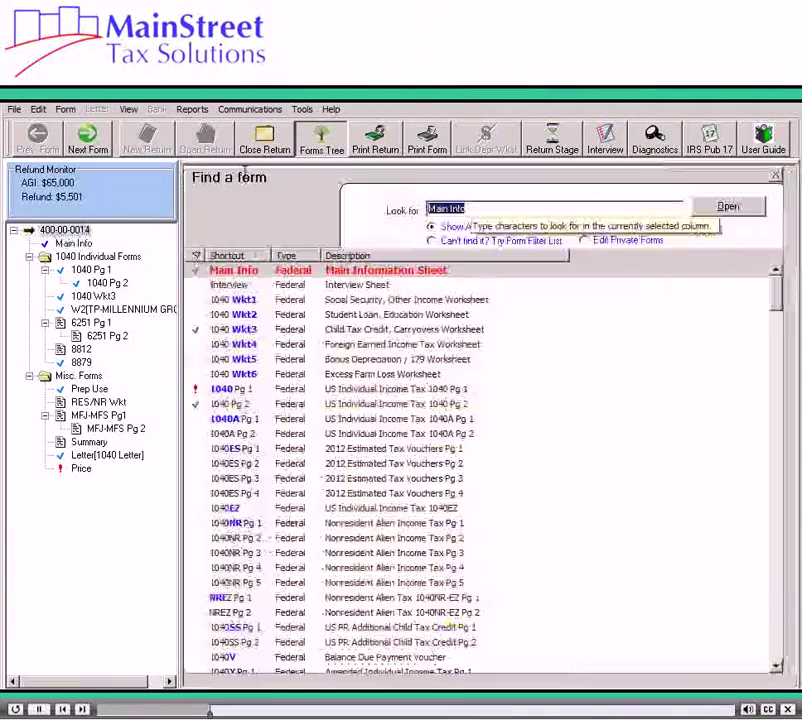
text(Sch A)
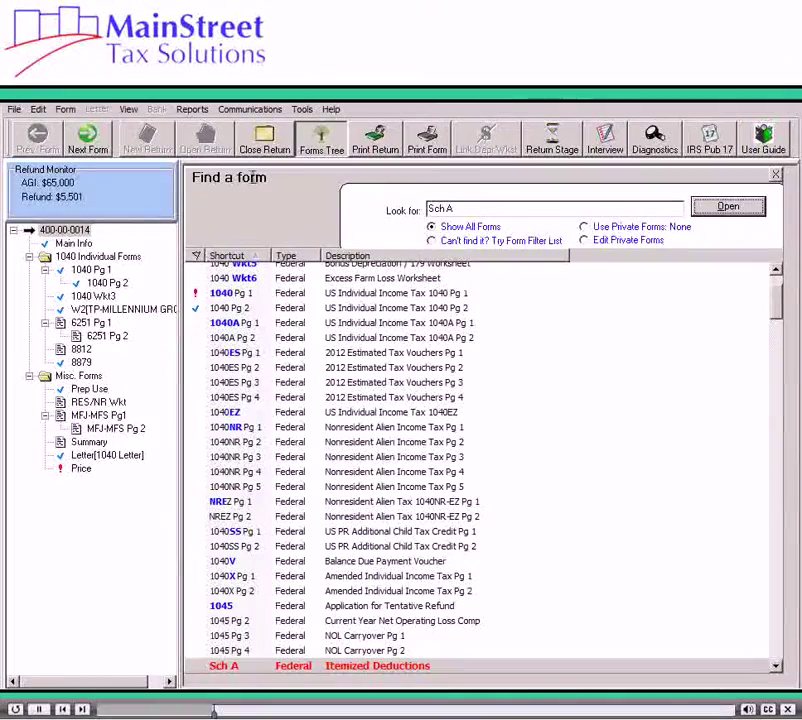
key(Return)
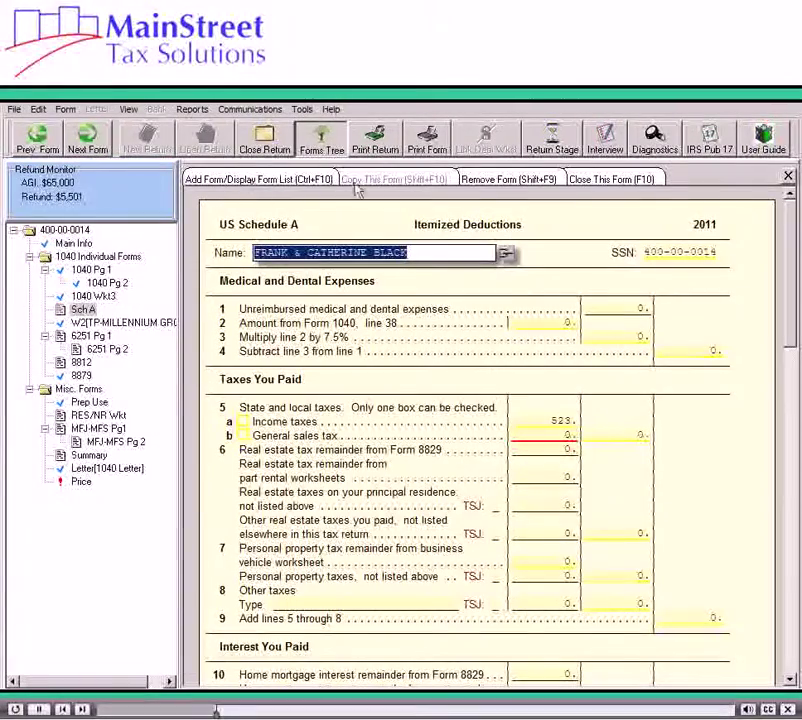
Link a new A Detail itemized deduction worksheet to line 1 medical expenses.
click(621, 310)
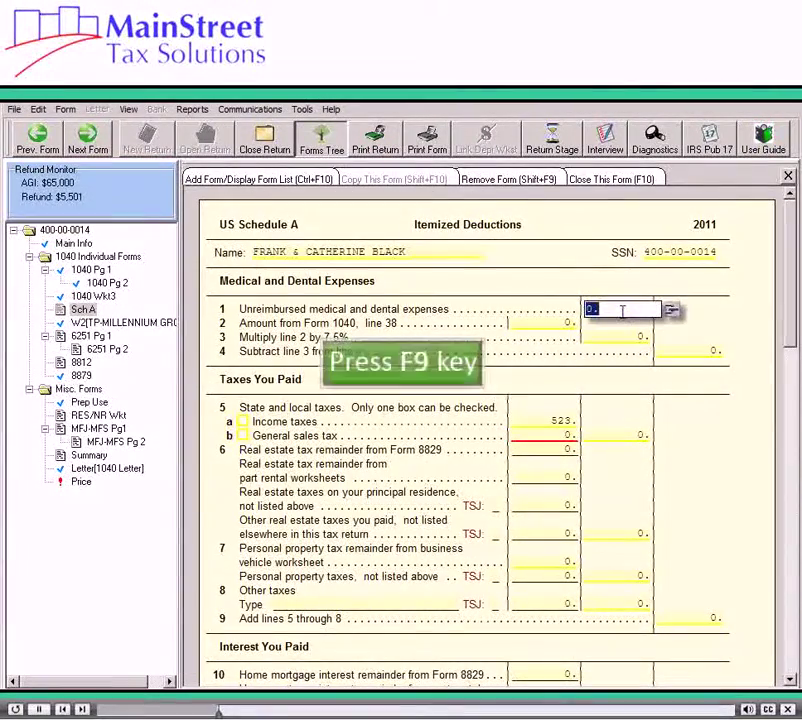
key(F9)
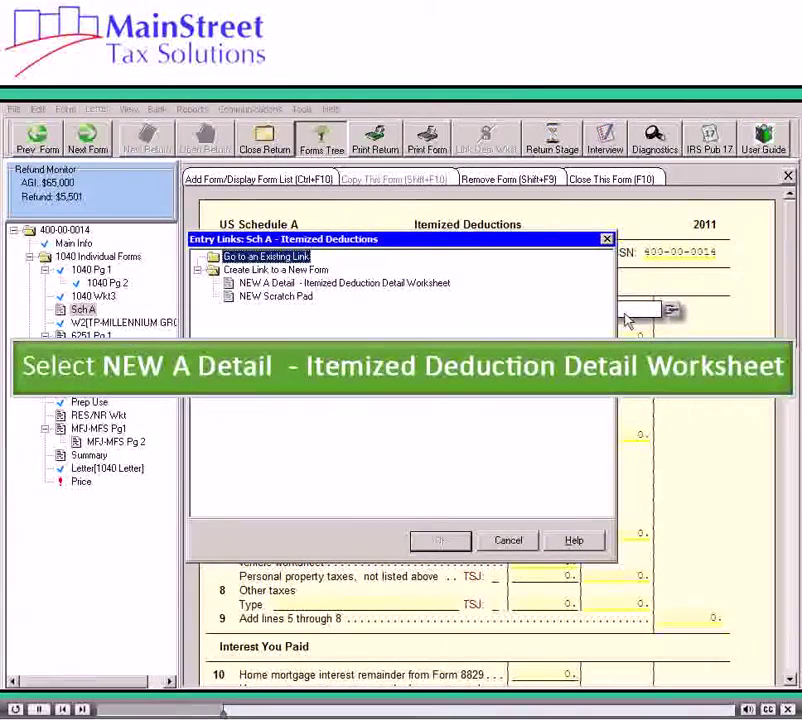
key(Down)
key(Down)
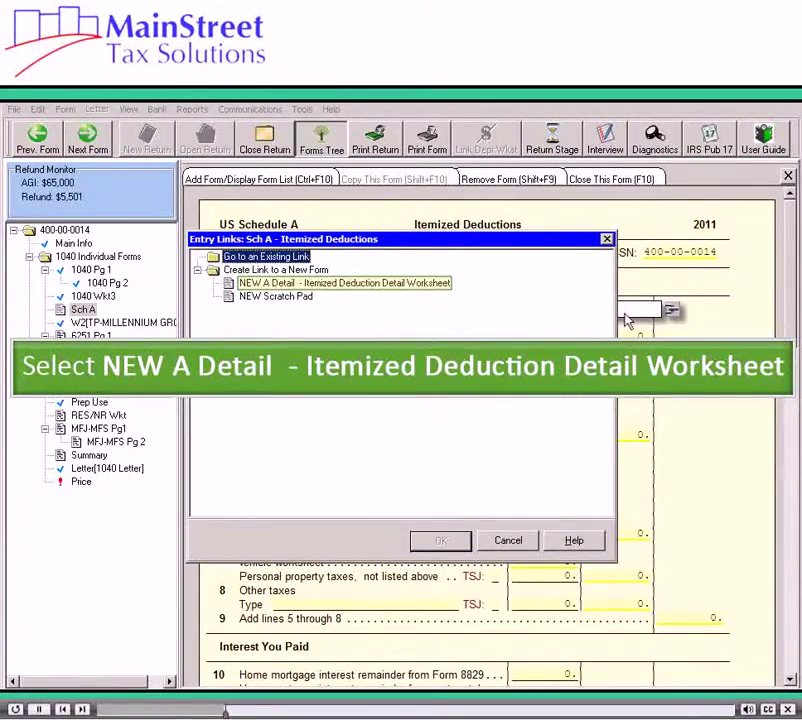
click(395, 288)
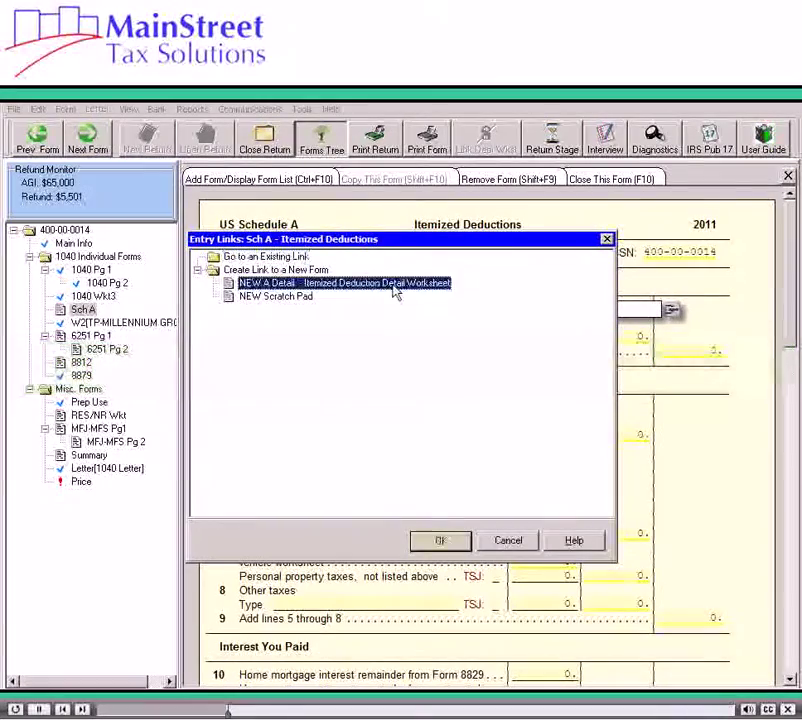
click(438, 541)
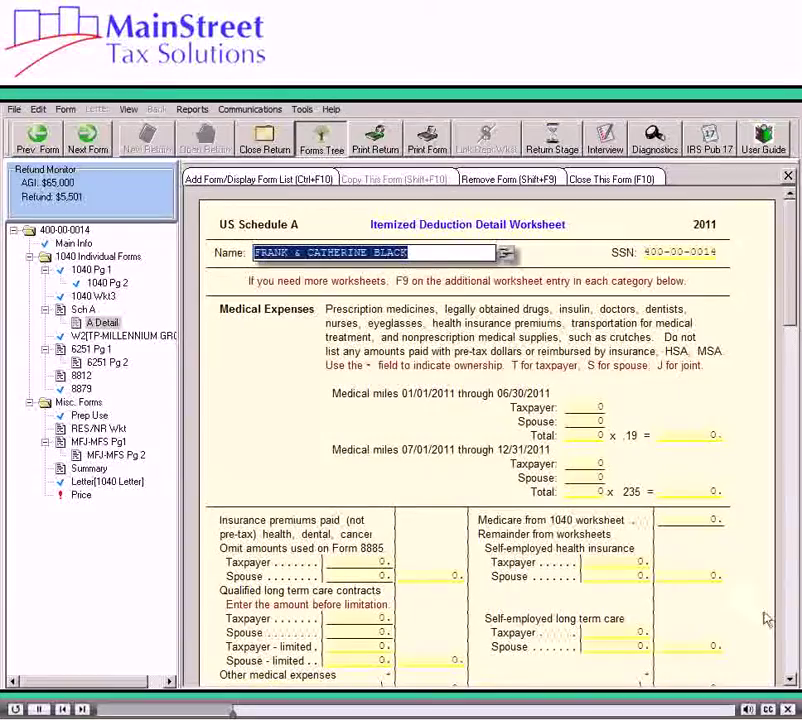
Enter other medical expenses: PRESCRIPTIONS 1,500 and jointly owned EYEGLASSES 750.
click(790, 680)
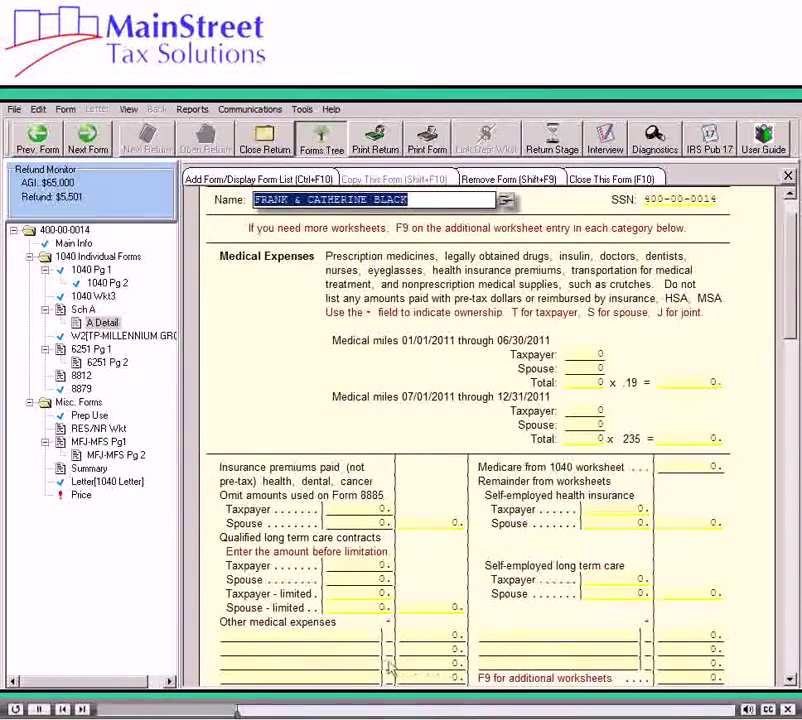
click(326, 636)
text(PRE)
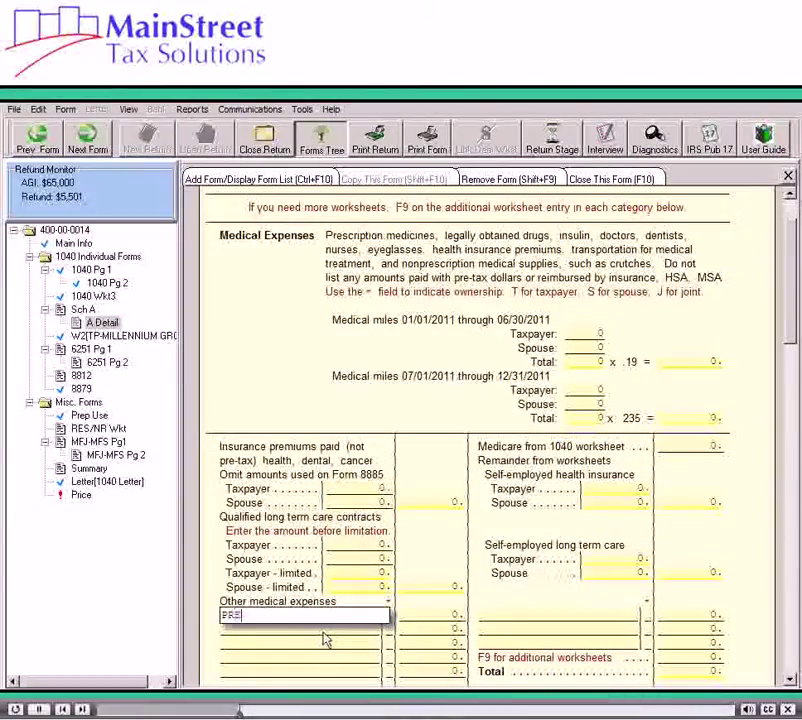
text(SCRIPTI)
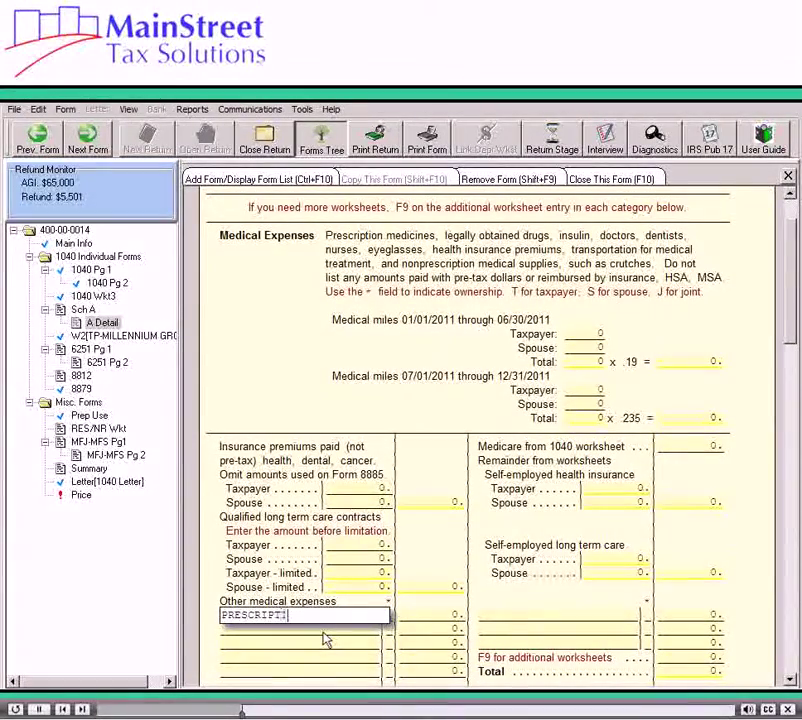
text(ONS)
key(Return)
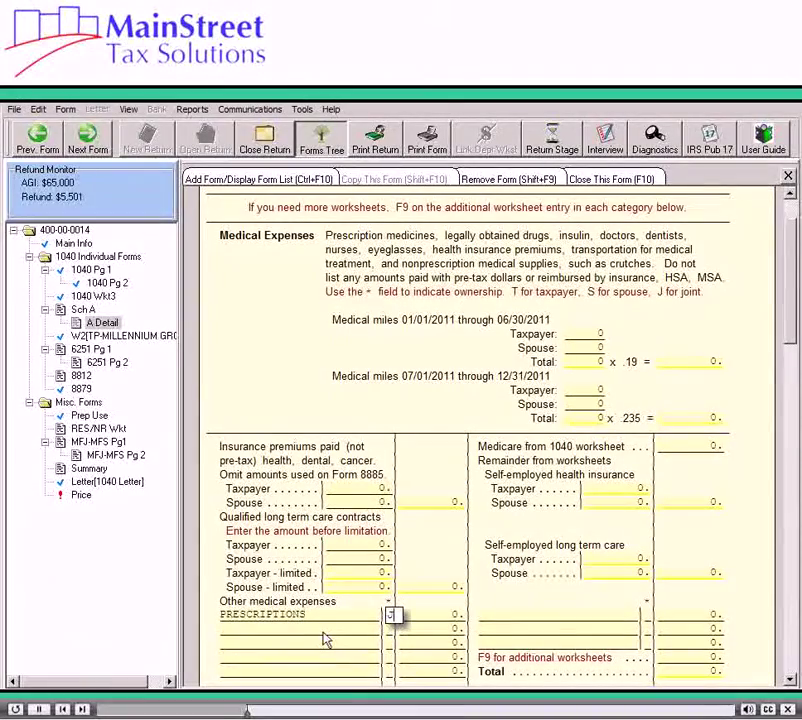
key(Return)
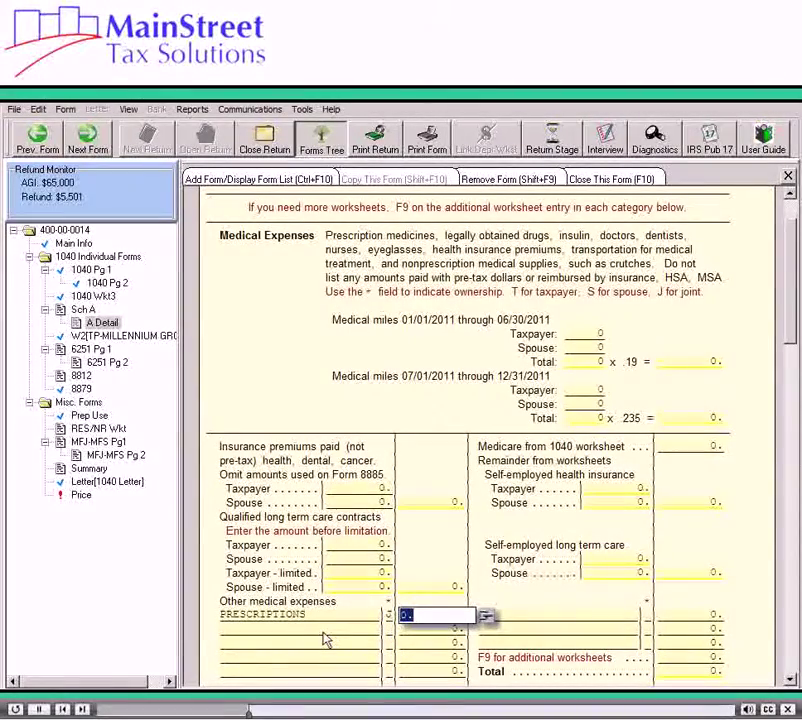
text(1500)
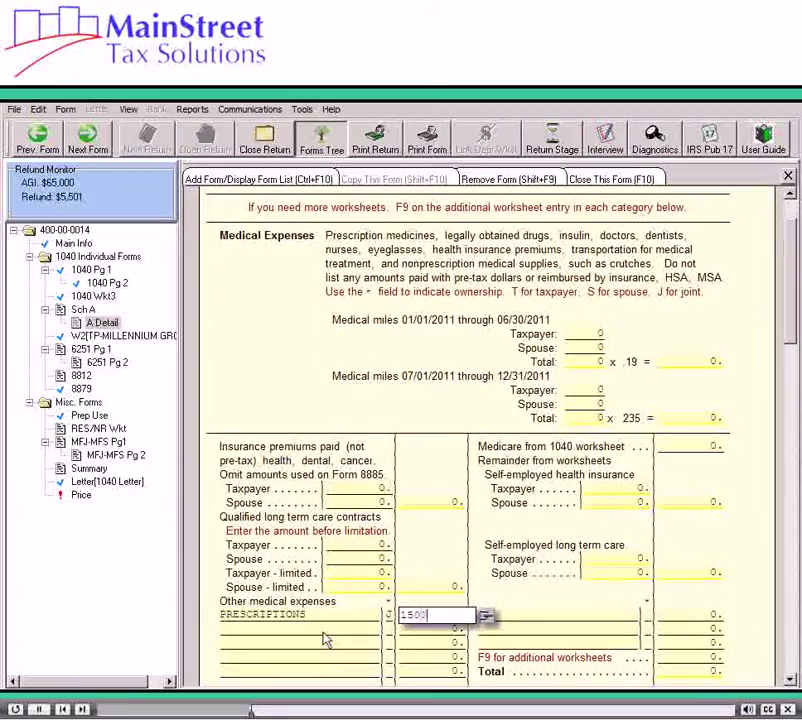
key(Return)
text(EY)
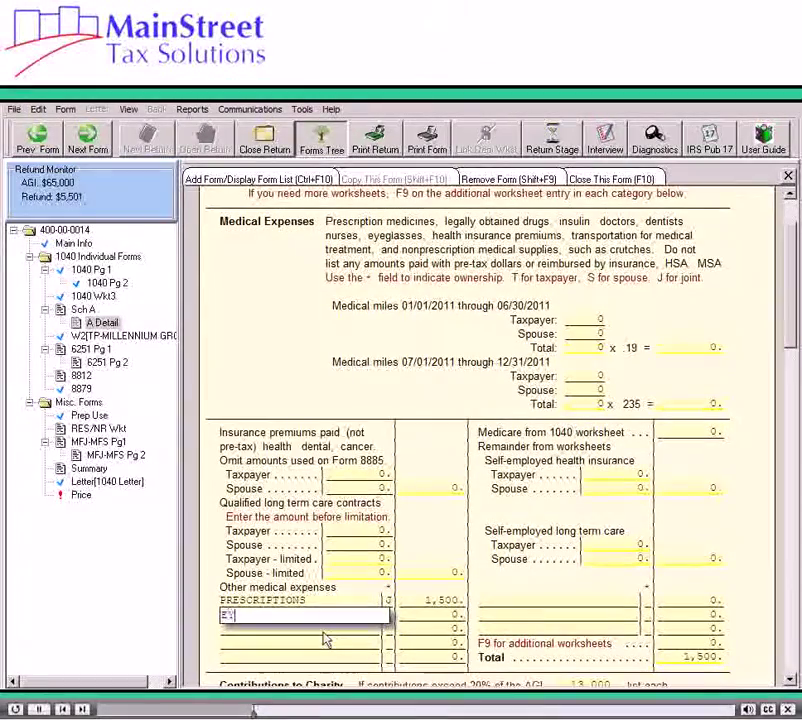
text(EGLASSES)
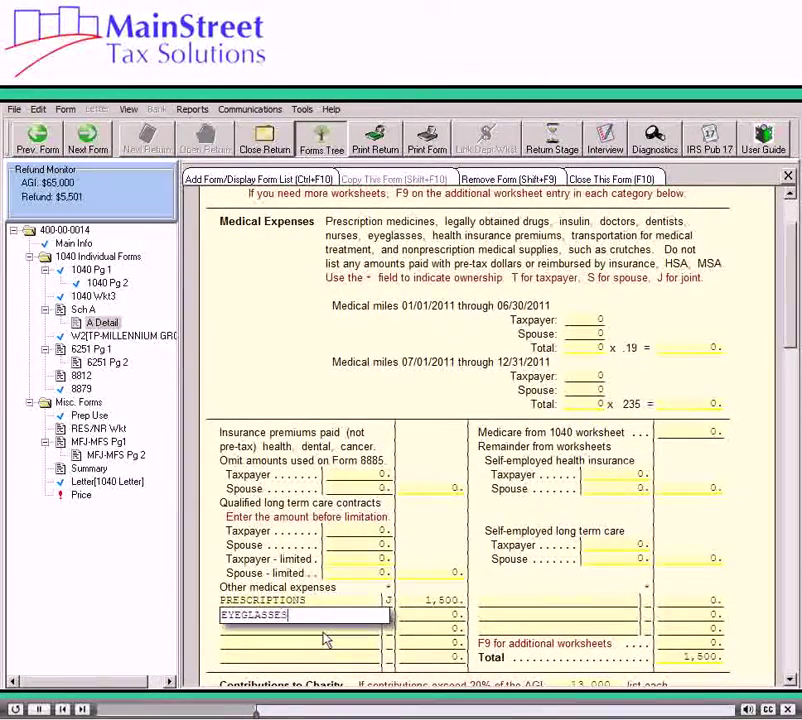
key(Return)
text(J)
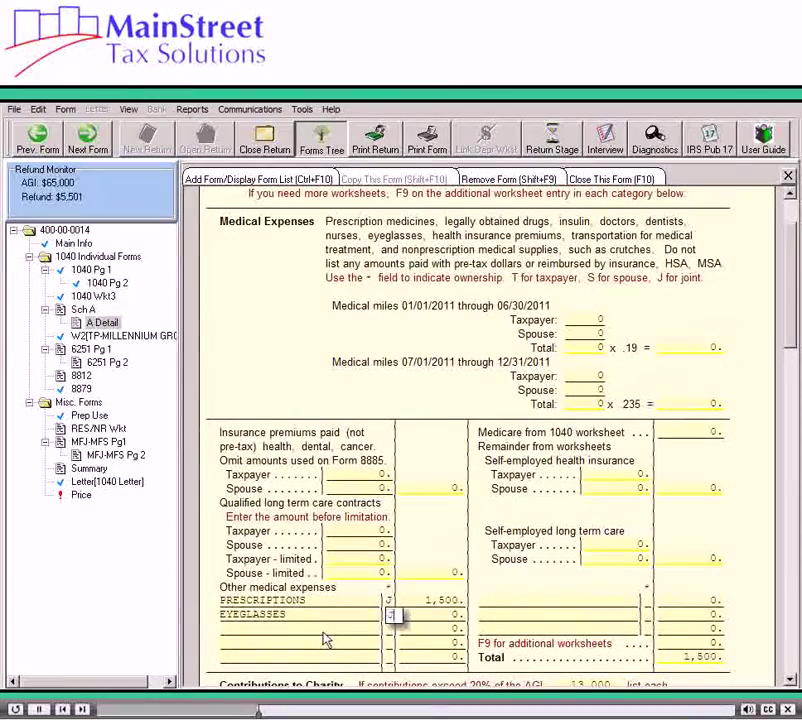
key(Return)
text(750)
key(Return)
Add jointly owned CO-PAYMENTS of 1,900, then go back to Schedule A.
text(CO-PAYM)
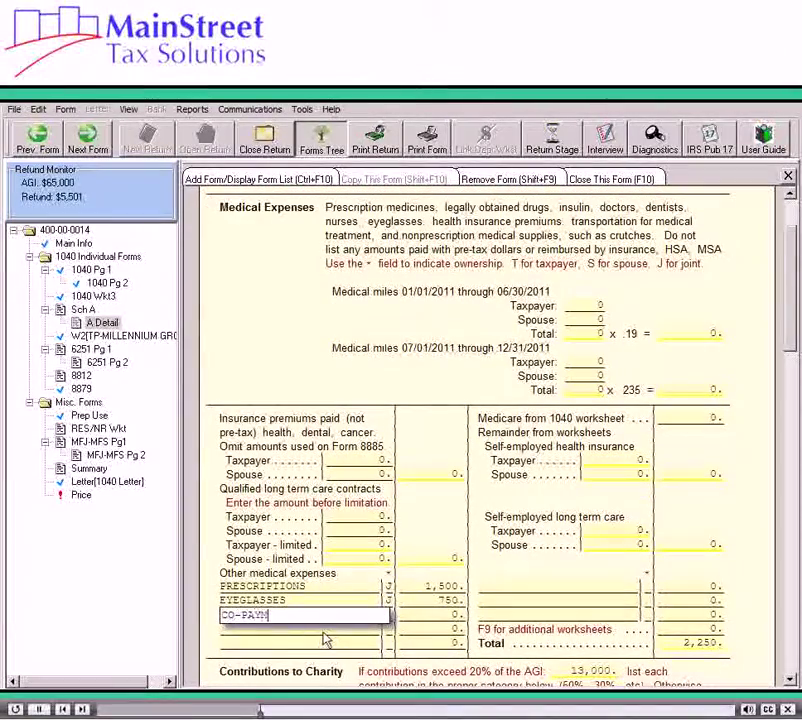
text(ENTS)
key(Return)
text(J)
key(Return)
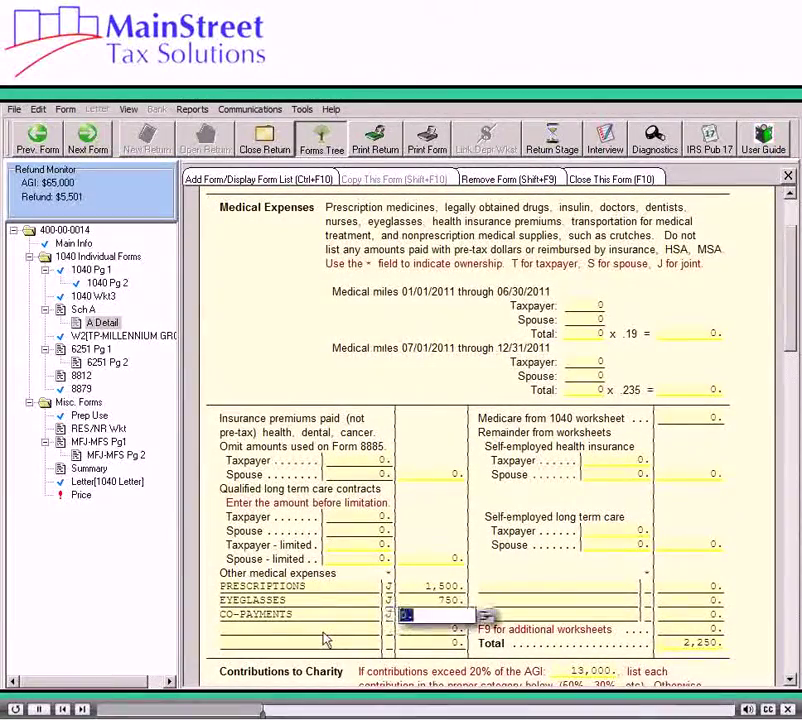
key(BackSpace)
text(1,90)
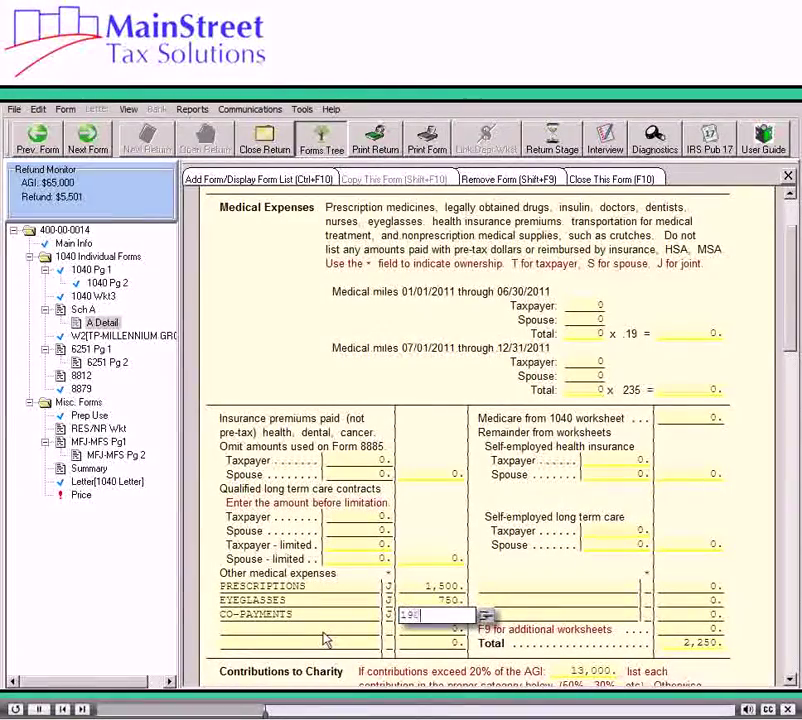
text(0)
key(Return)
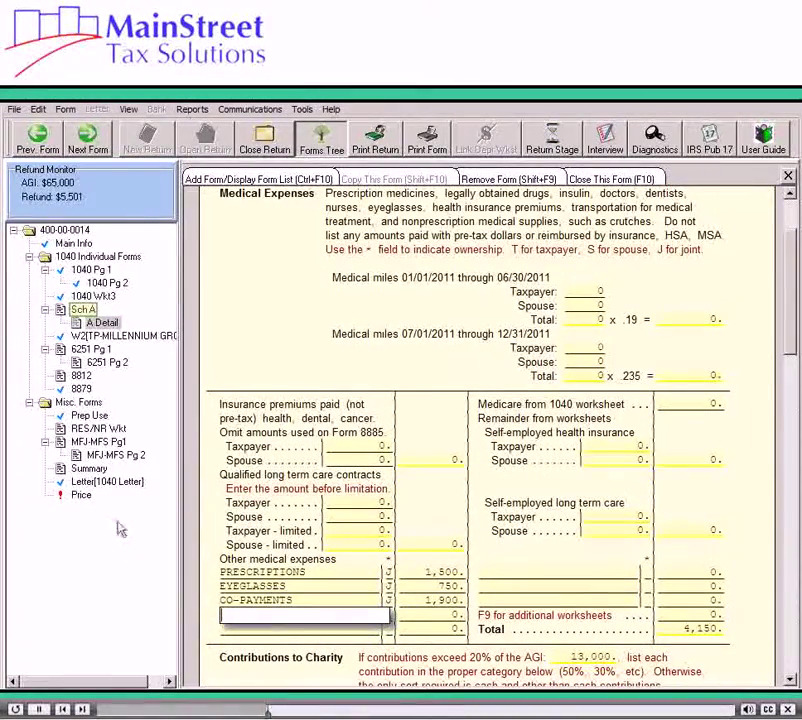
click(78, 312)
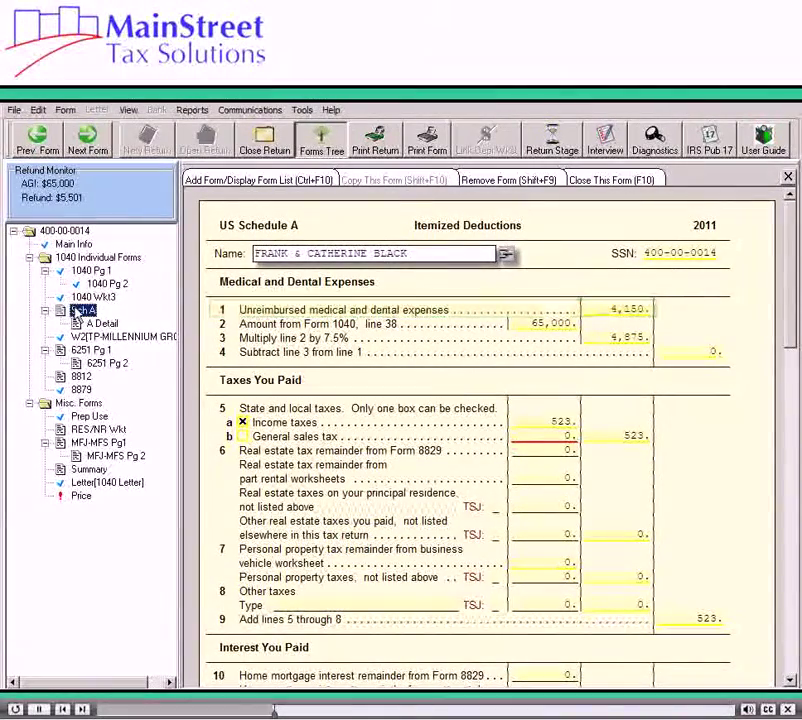
key(Return)
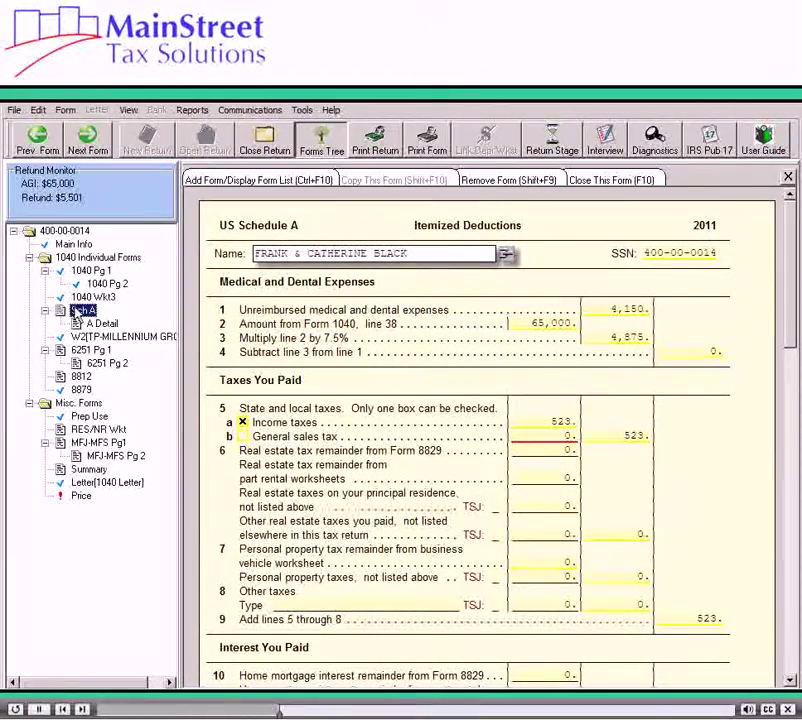
key(Return)
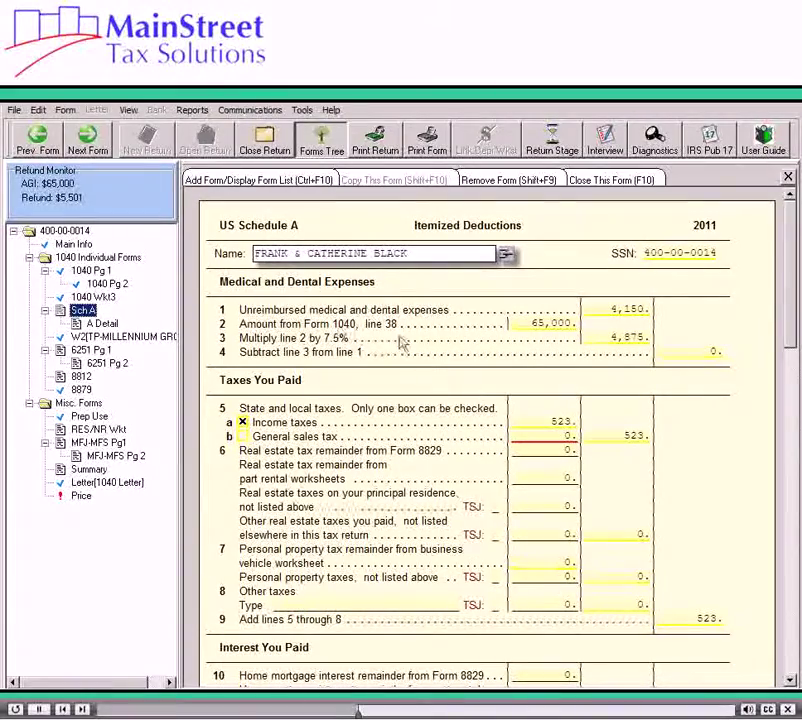
Leave sales tax at zero, then enter joint real estate taxes and joint personal property taxes of 370.
click(551, 441)
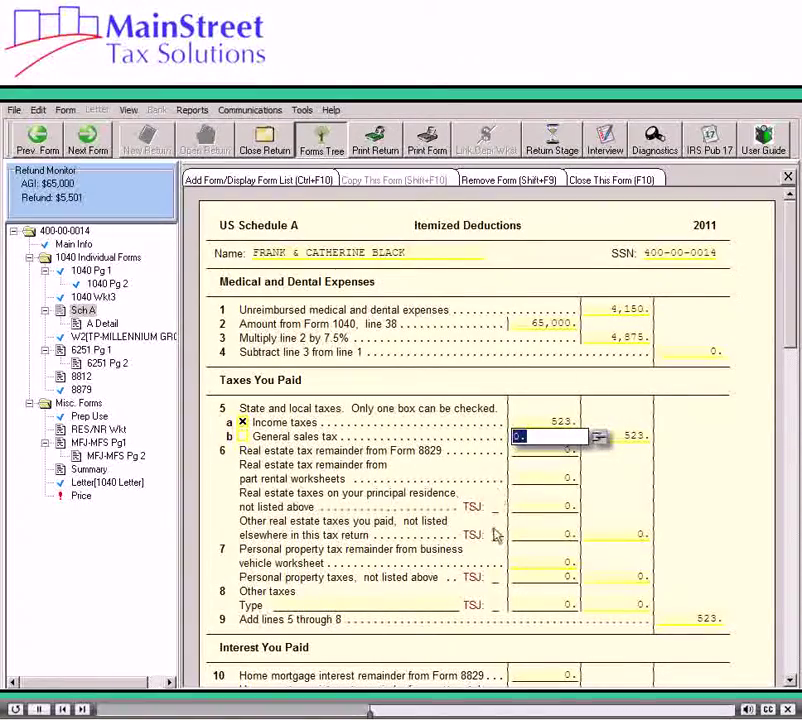
key(Tab)
text(J3)
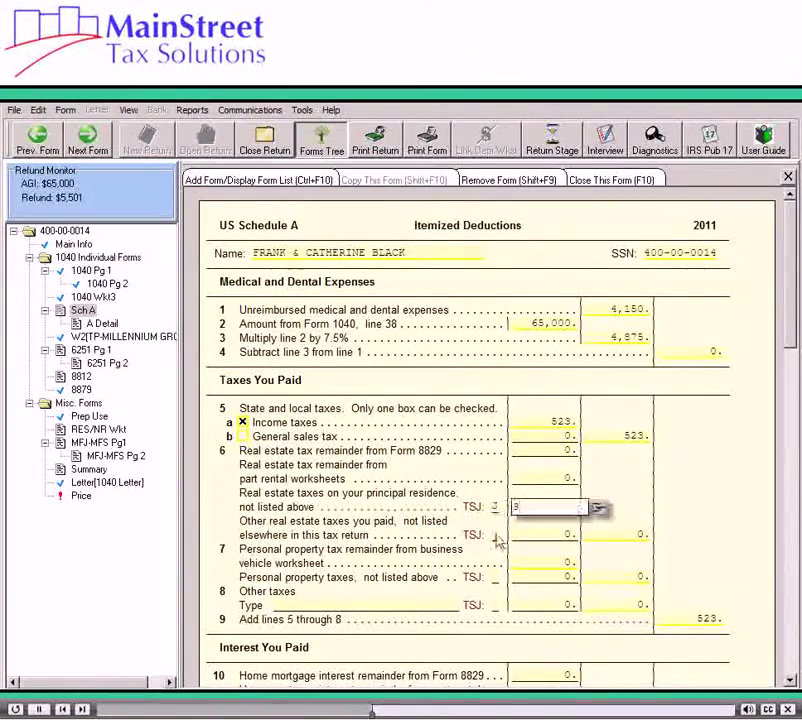
text(75)
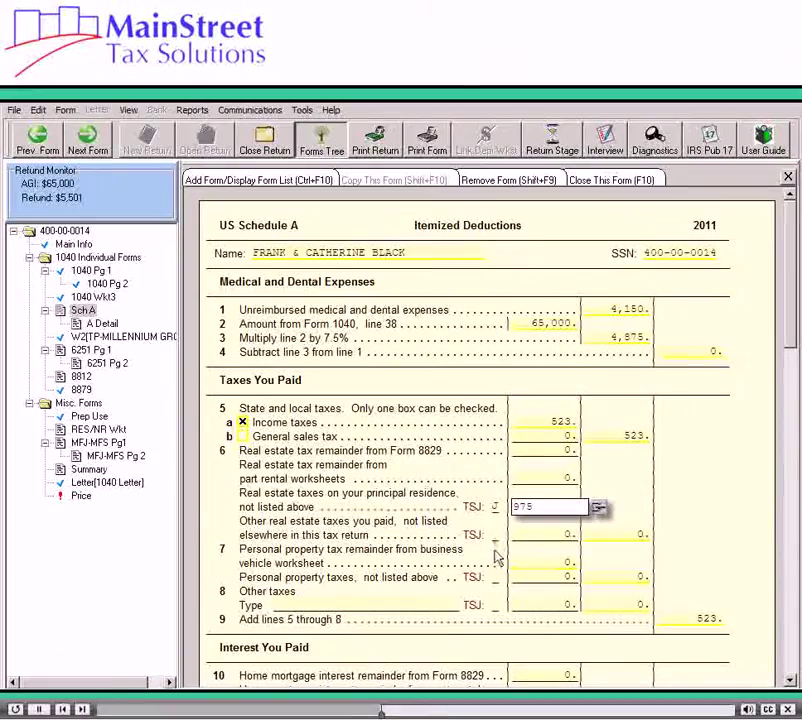
click(499, 577)
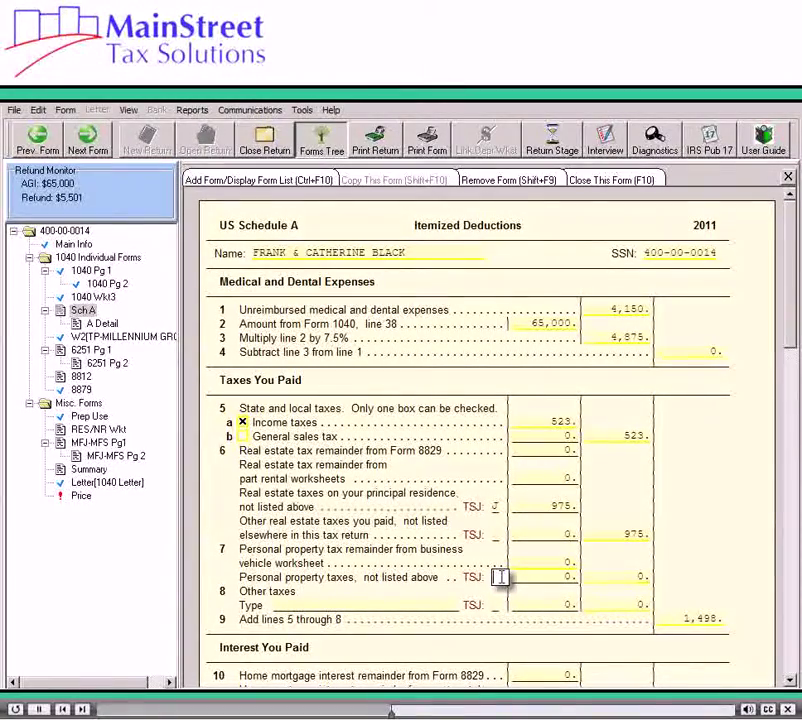
text(J370)
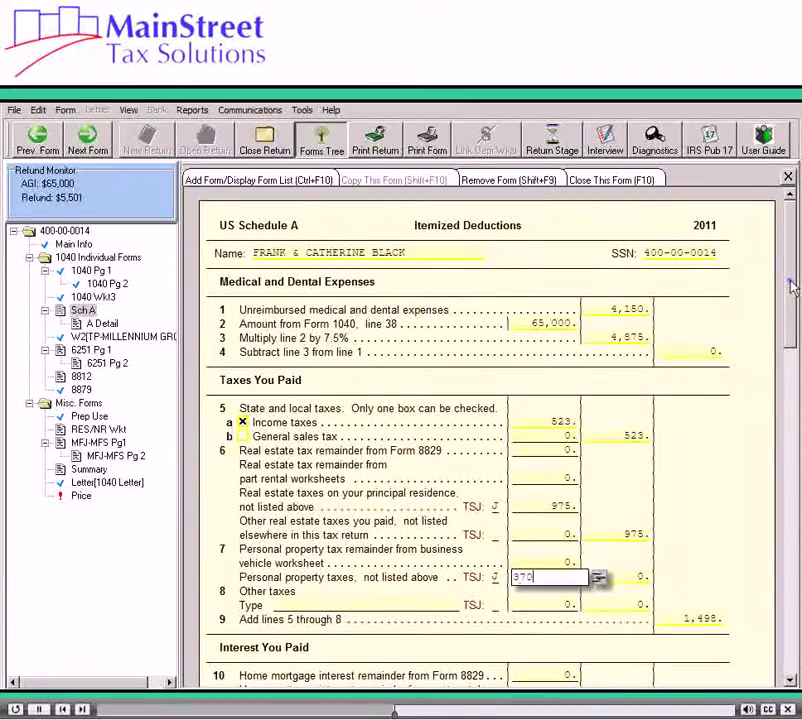
drag(789, 355, 781, 415)
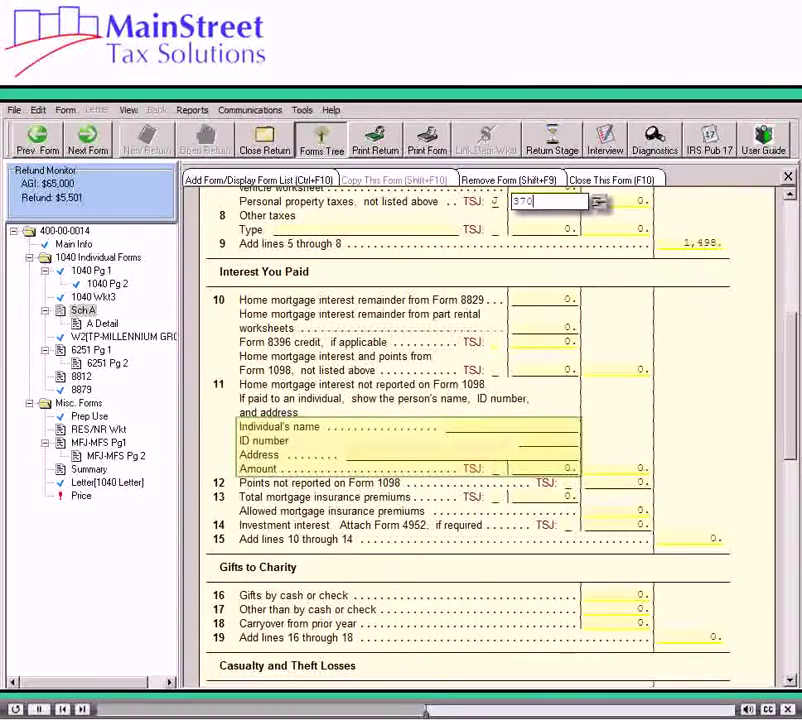
Enter joint amounts on lines 11, 12 and 14: mortgage interest 6,771, points 2,000, investment interest 1,200.
click(497, 372)
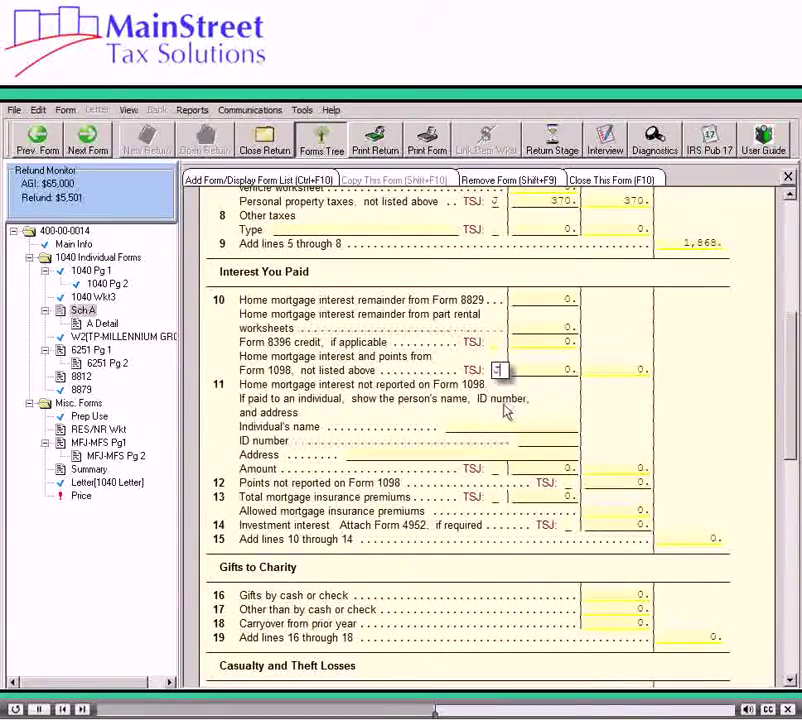
key(Tab)
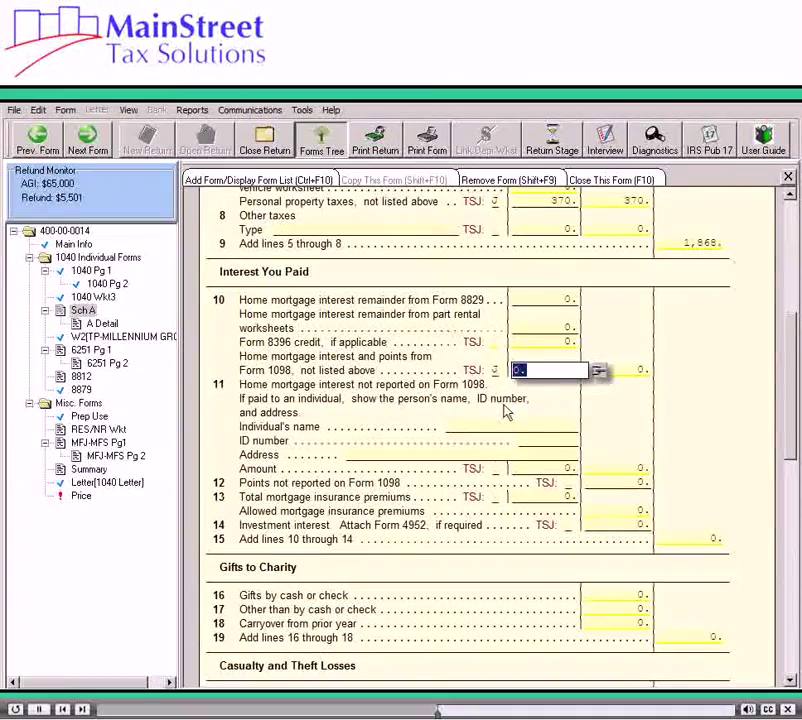
text(6771)
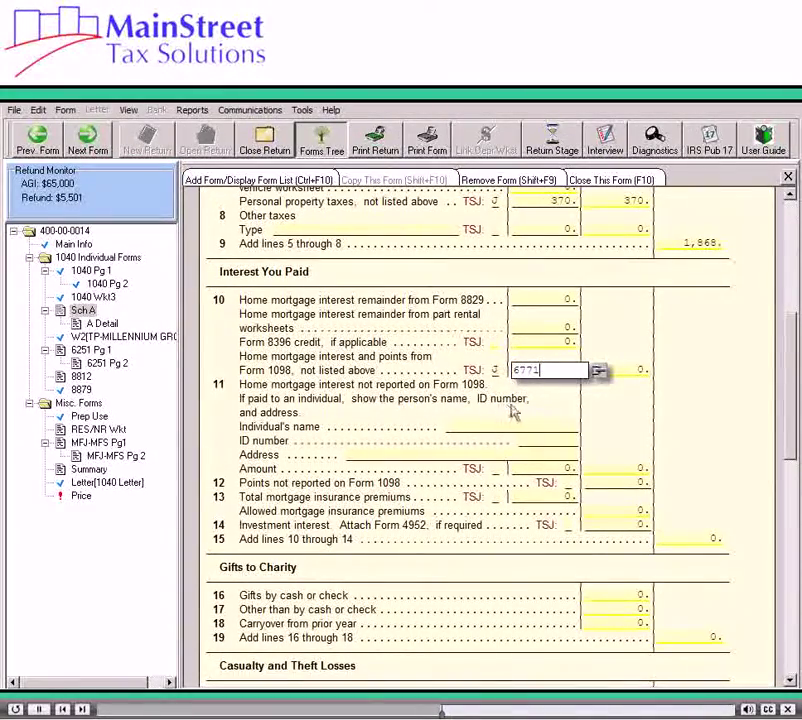
click(567, 484)
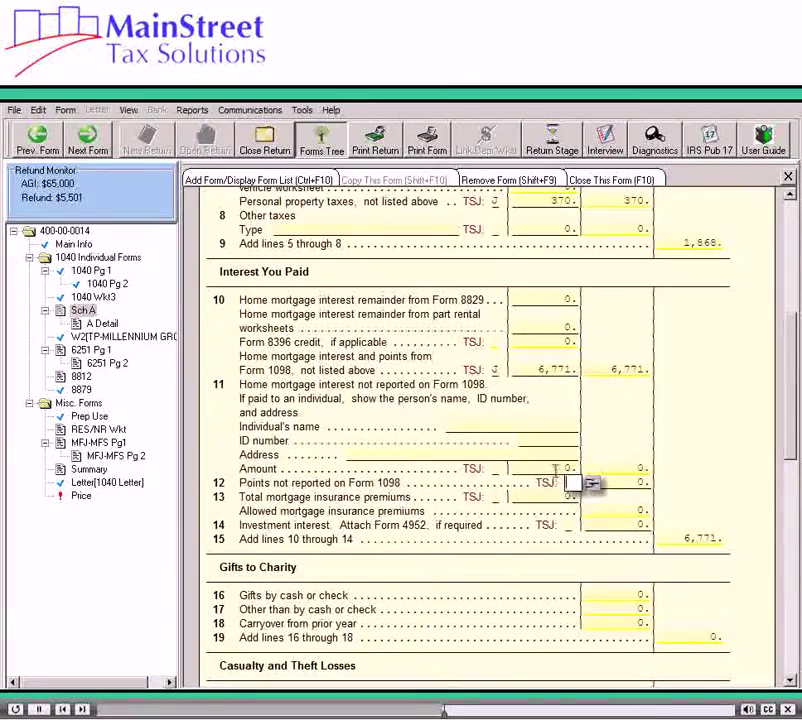
key(Tab)
text(2000)
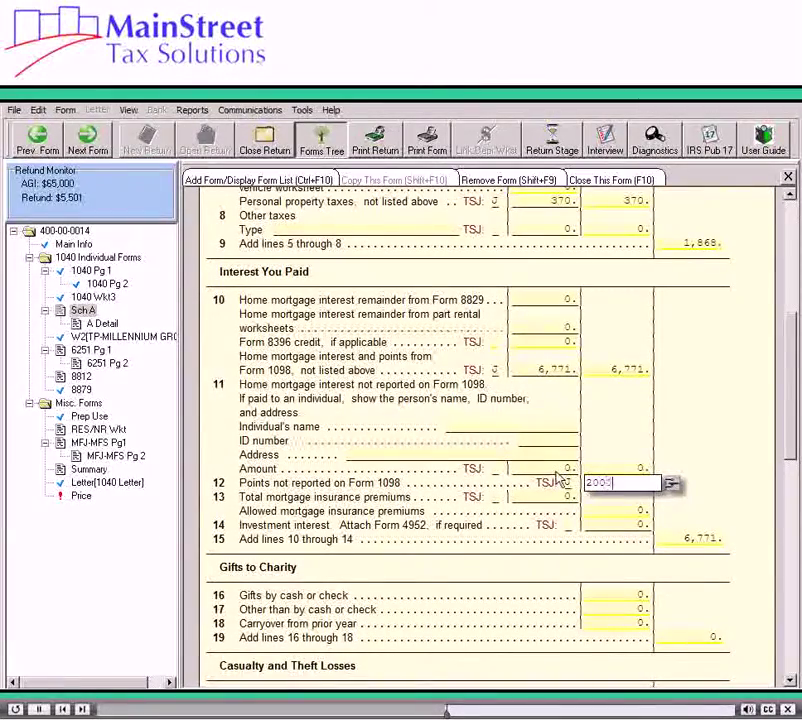
click(572, 524)
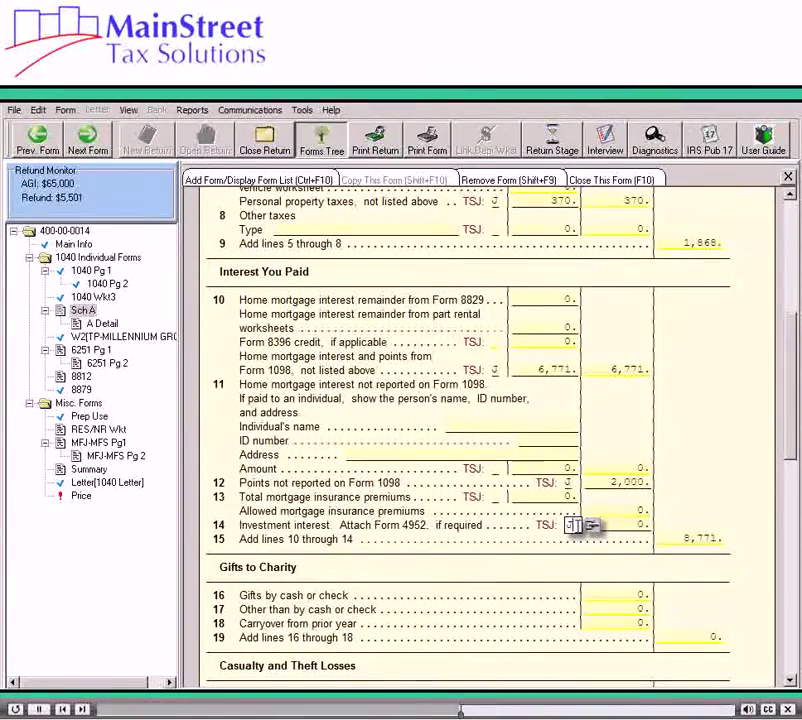
key(Tab)
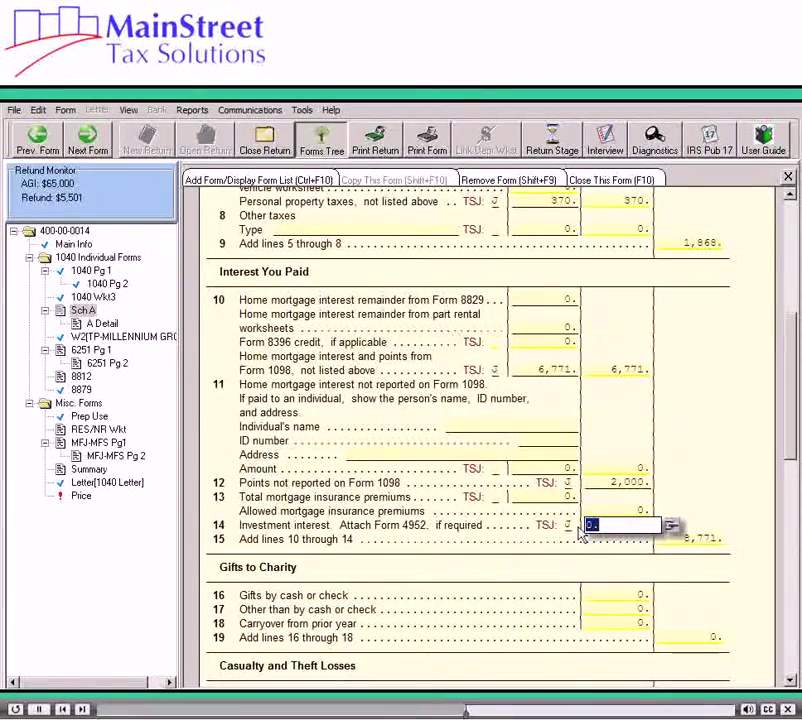
text(1)
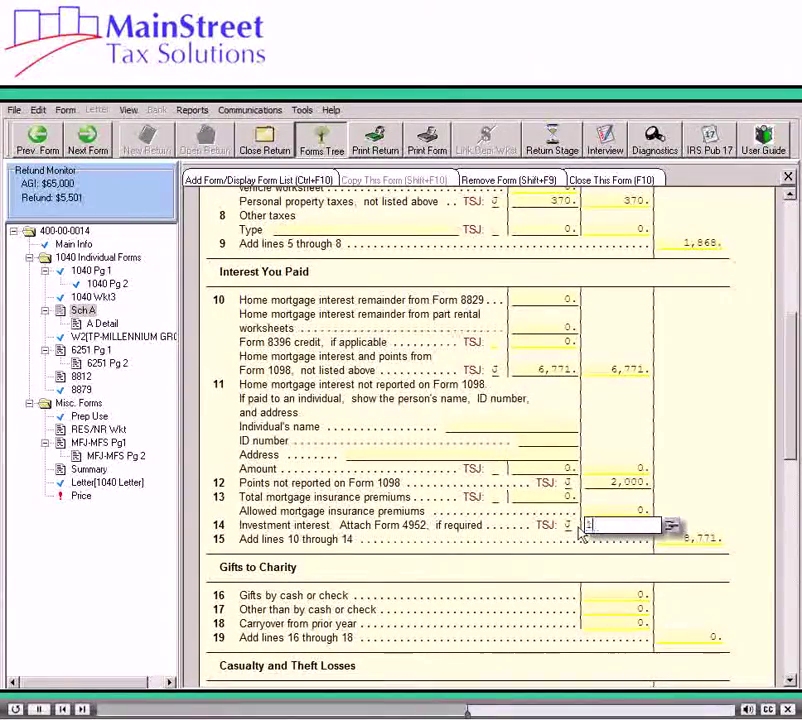
text(200)
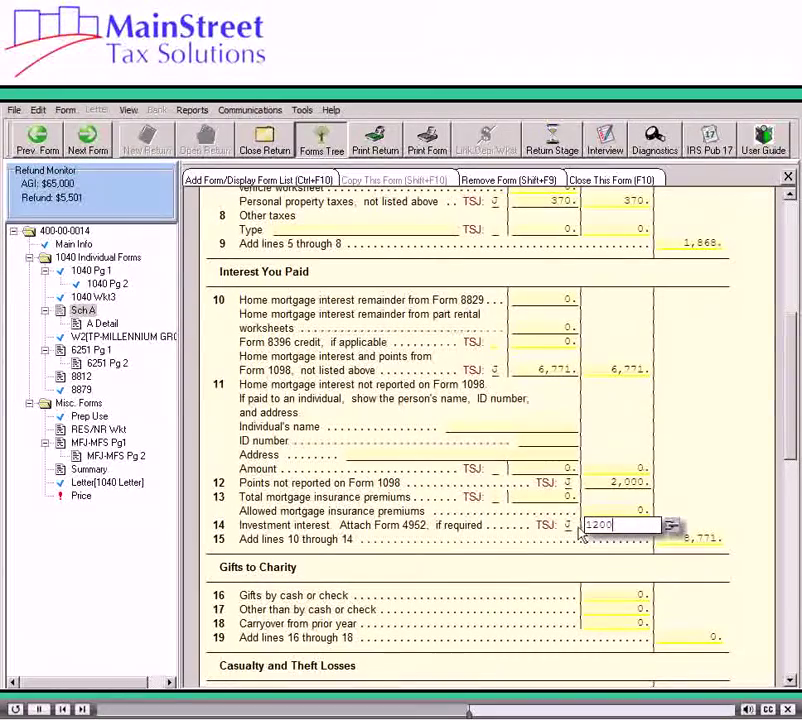
click(645, 597)
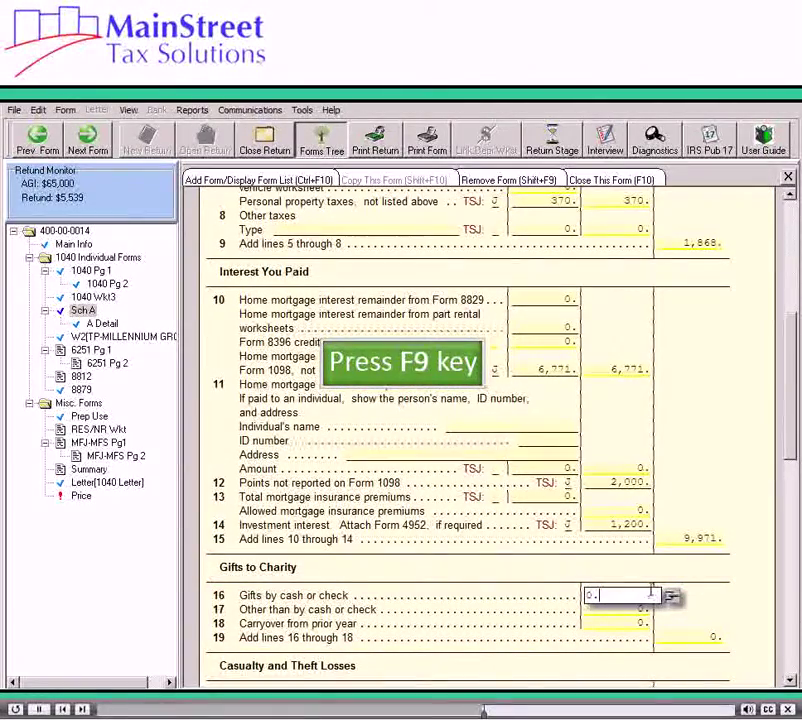
Follow the F9 entry link from line 16 to the existing A Detail worksheet.
key(F9)
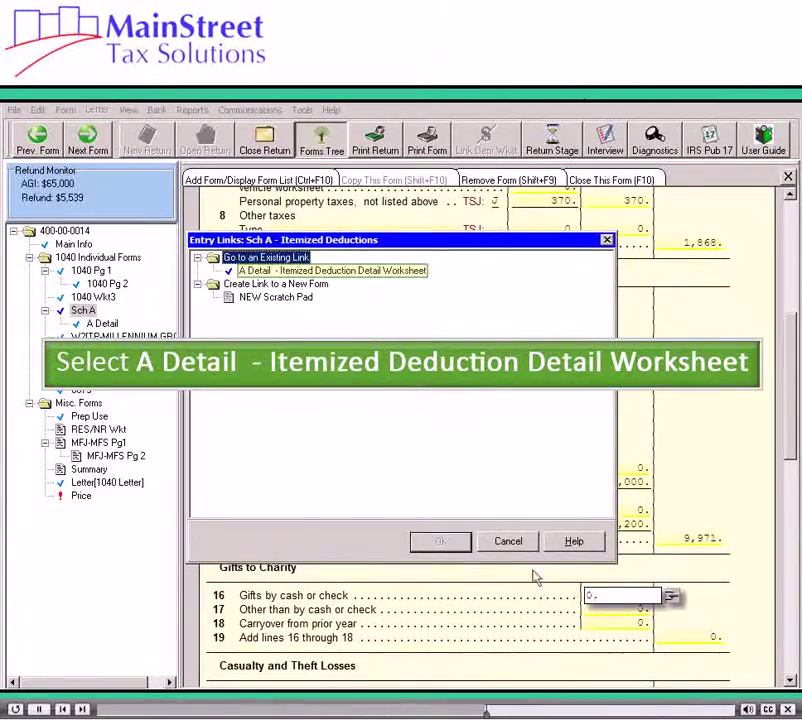
click(380, 276)
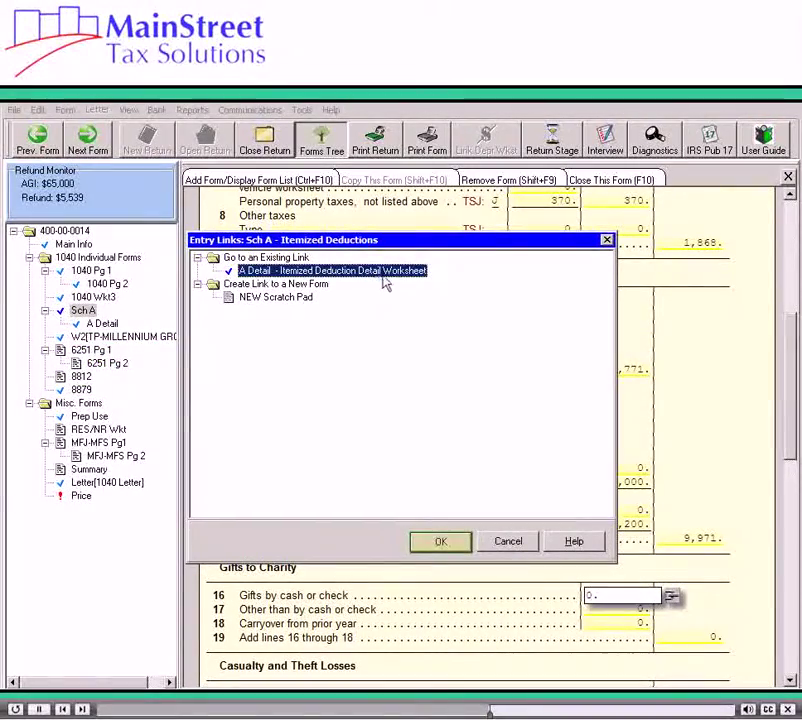
click(440, 540)
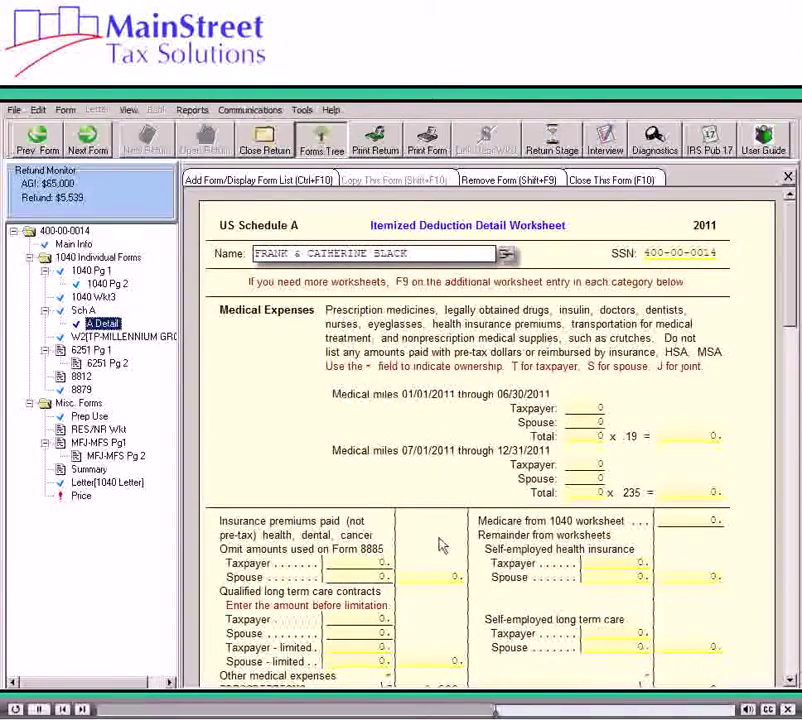
Enter 50% limit cash gifts: AMERICAN RED CROSS 412 (taxpayer) and FIRST BAPTIST CHURCH 777 (spouse).
click(790, 375)
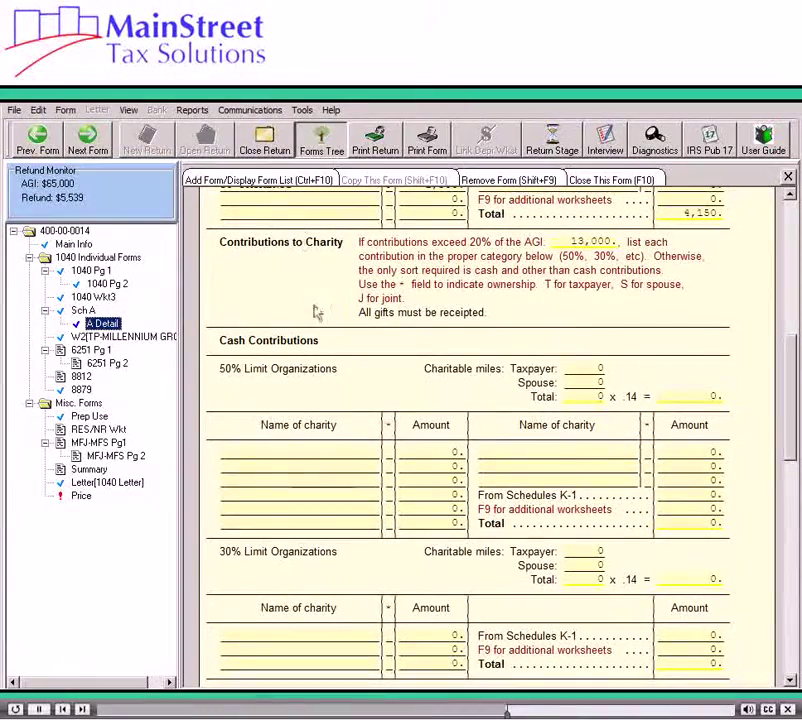
click(319, 450)
text(AMERICAN R)
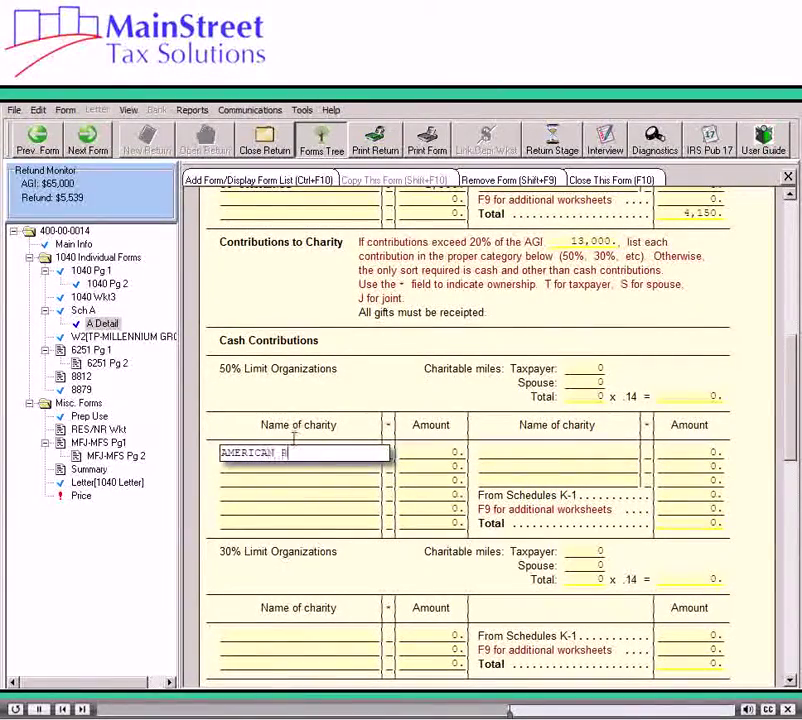
text(ED CROSS)
key(Tab)
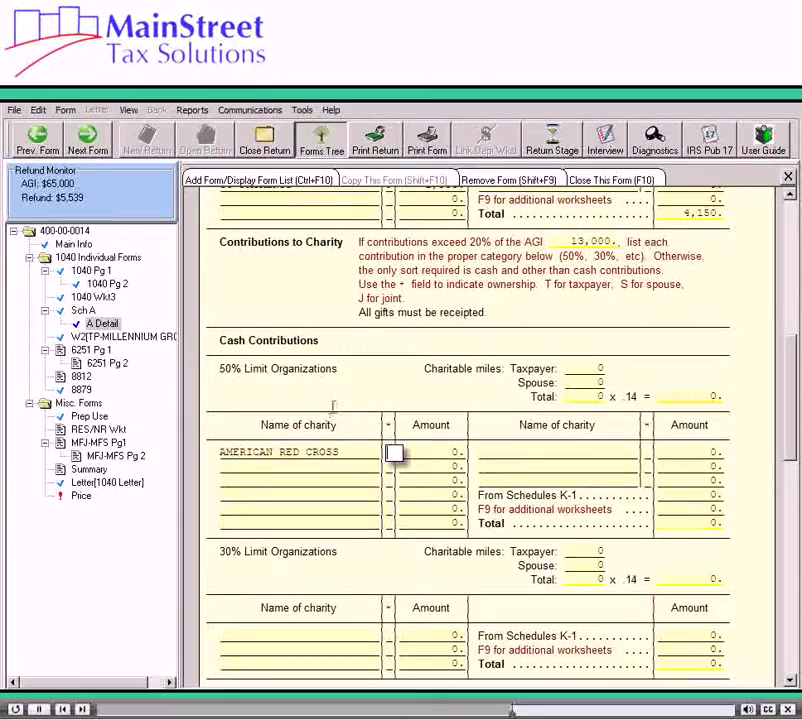
text(T412)
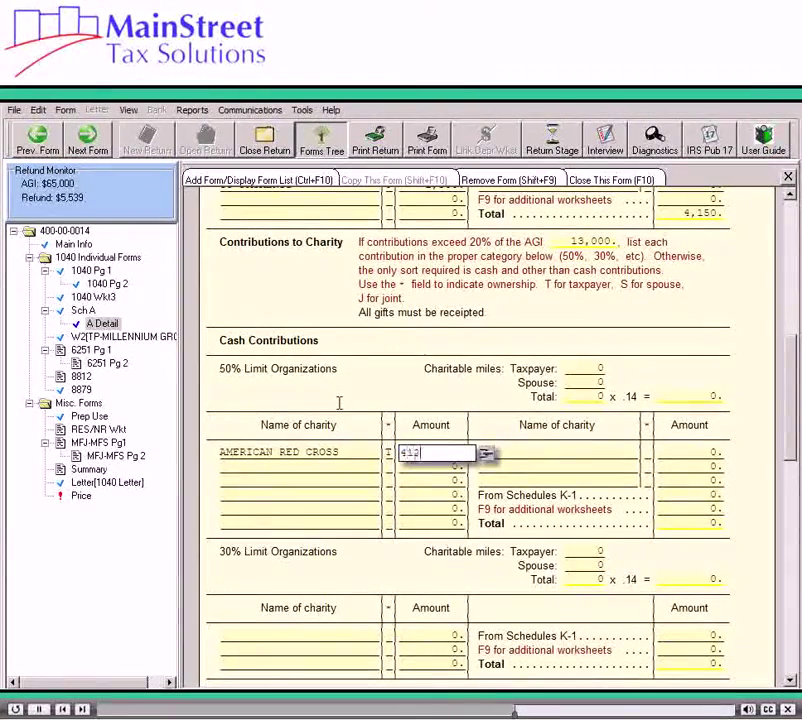
key(Return)
text(FIRST BAPTI)
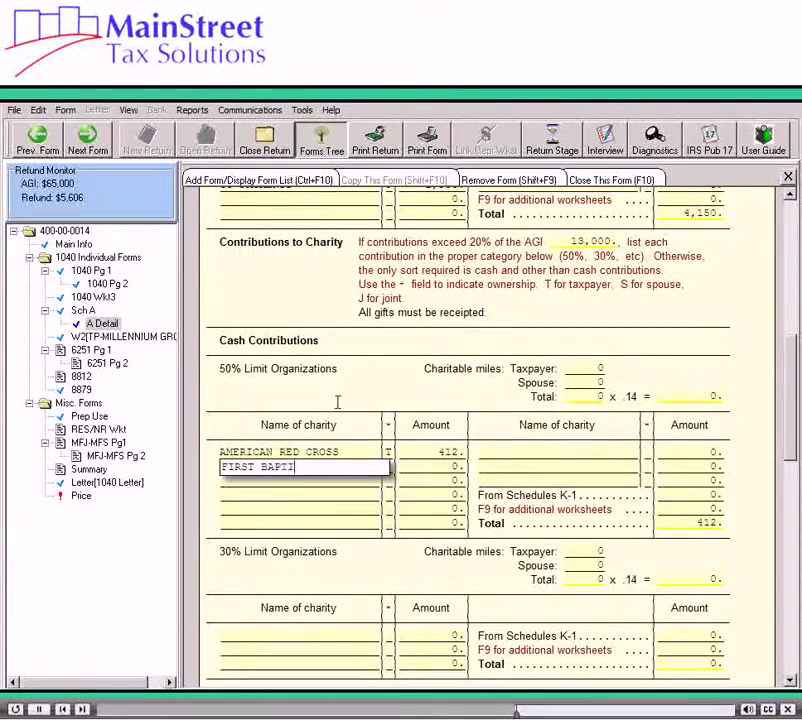
text(ST CHURCH)
key(Tab)
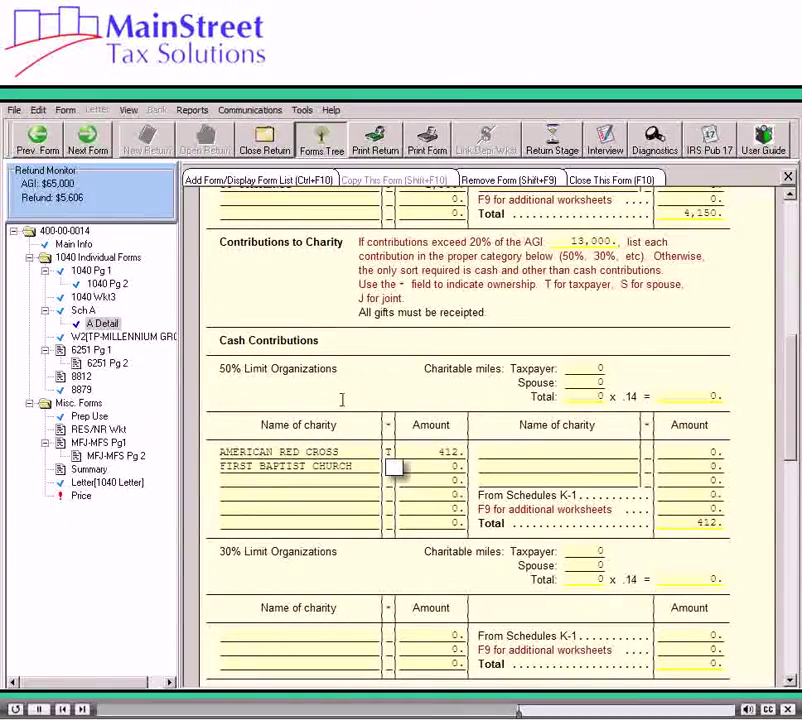
text(S)
text(77)
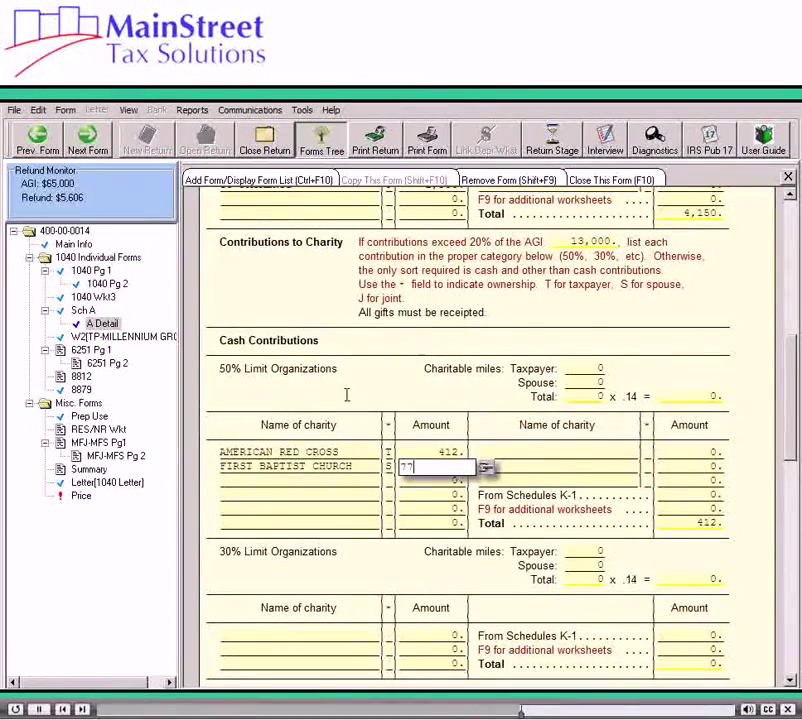
text(7)
key(Return)
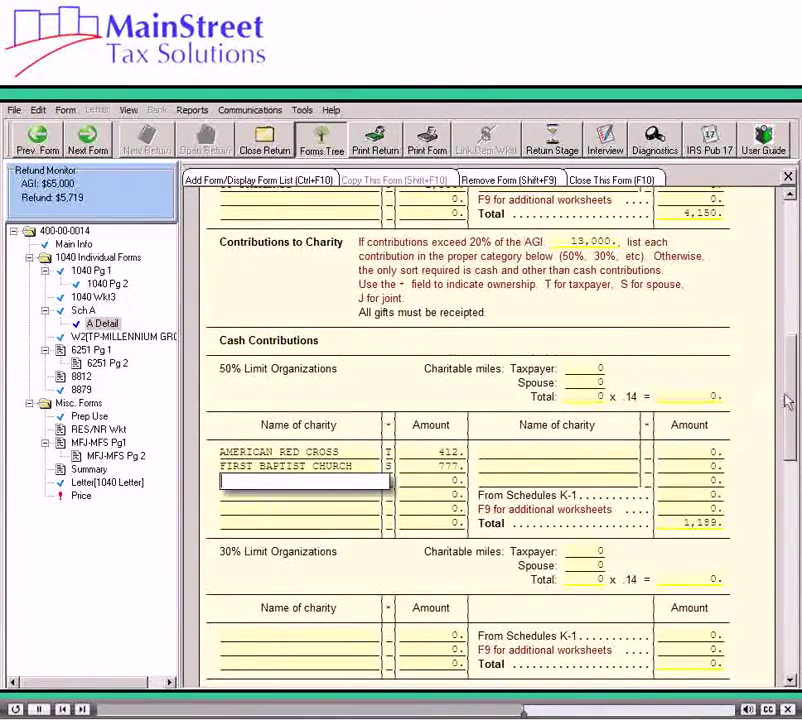
drag(785, 400, 785, 505)
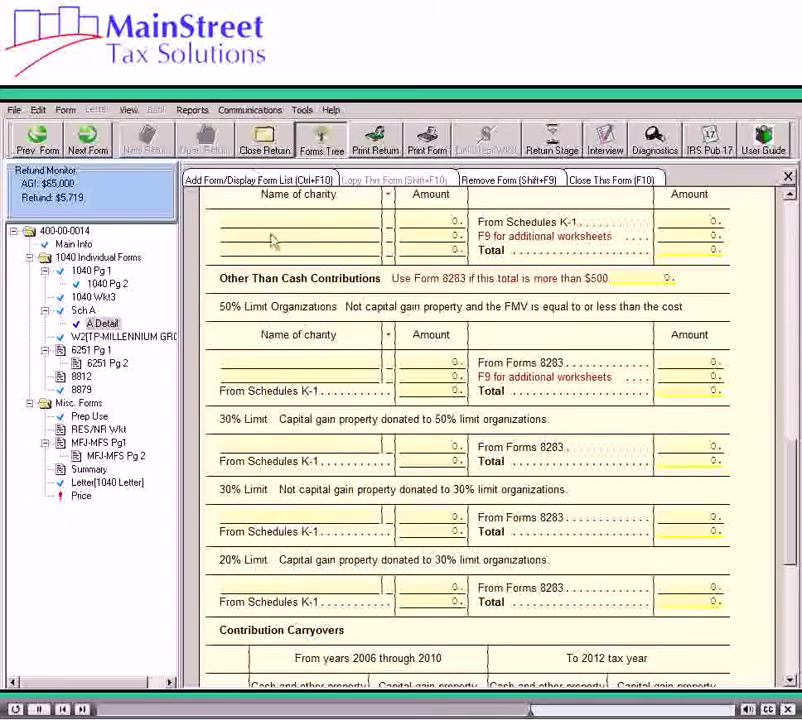
Record a non-cash donation of 165 to SALVATION ARMY.
click(281, 363)
text(SALVA)
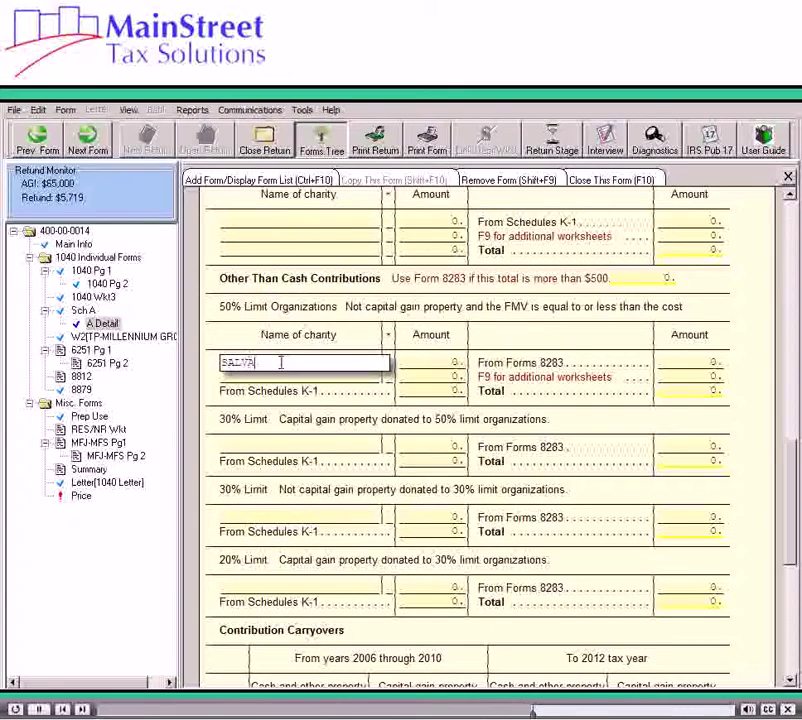
text(TION ARMY)
key(Tab)
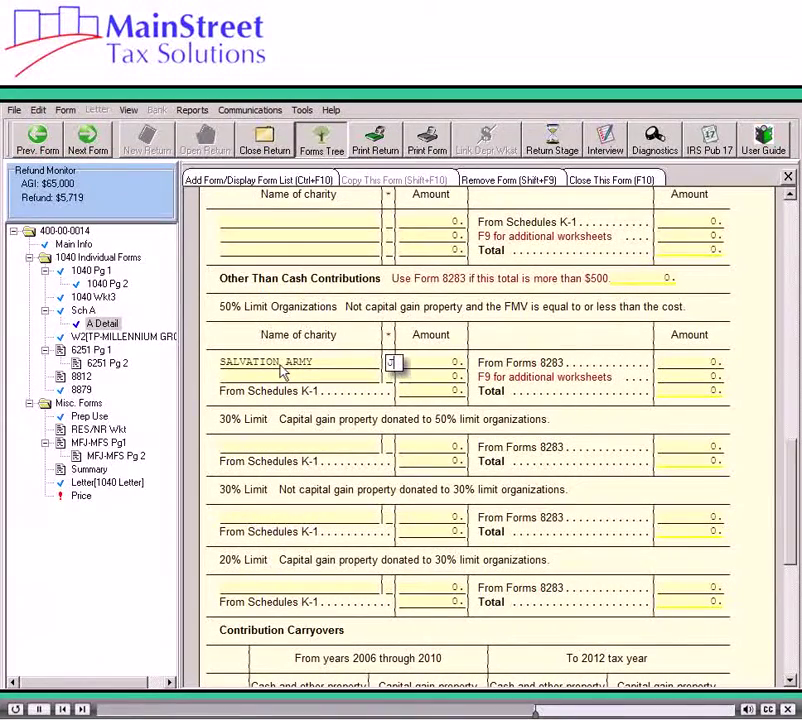
text(165)
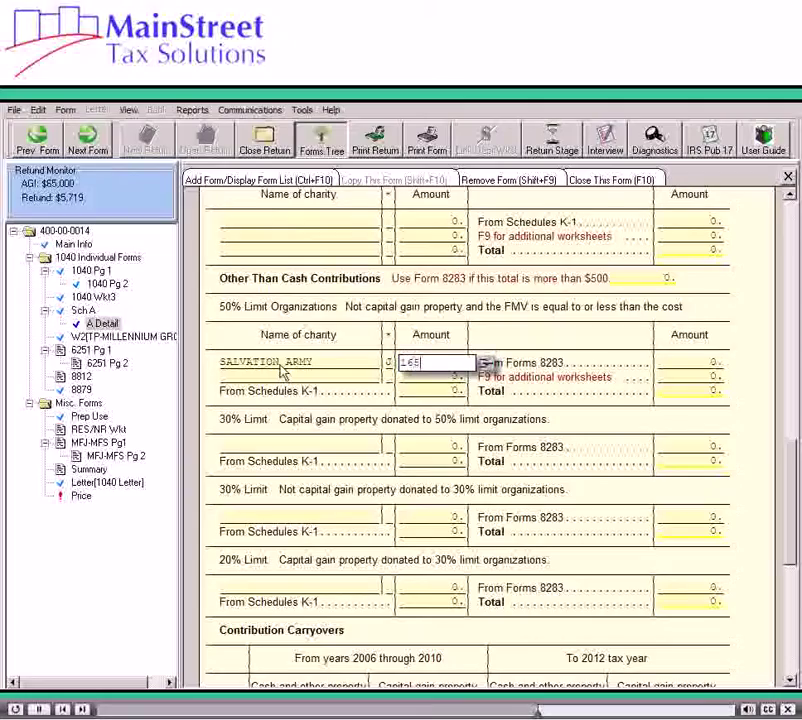
key(Tab)
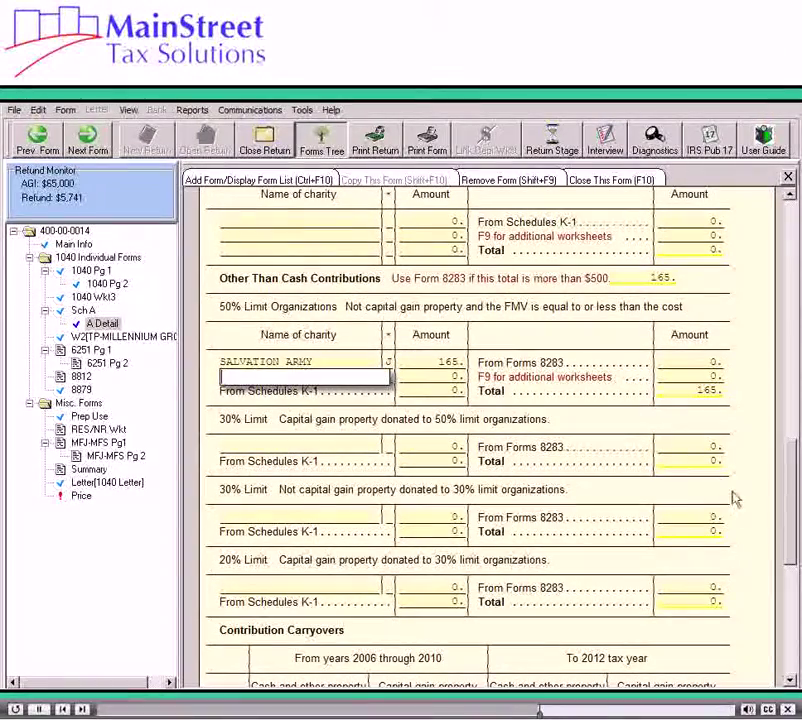
Enter a 500 cash 50% contribution carryover for 2010.
click(795, 668)
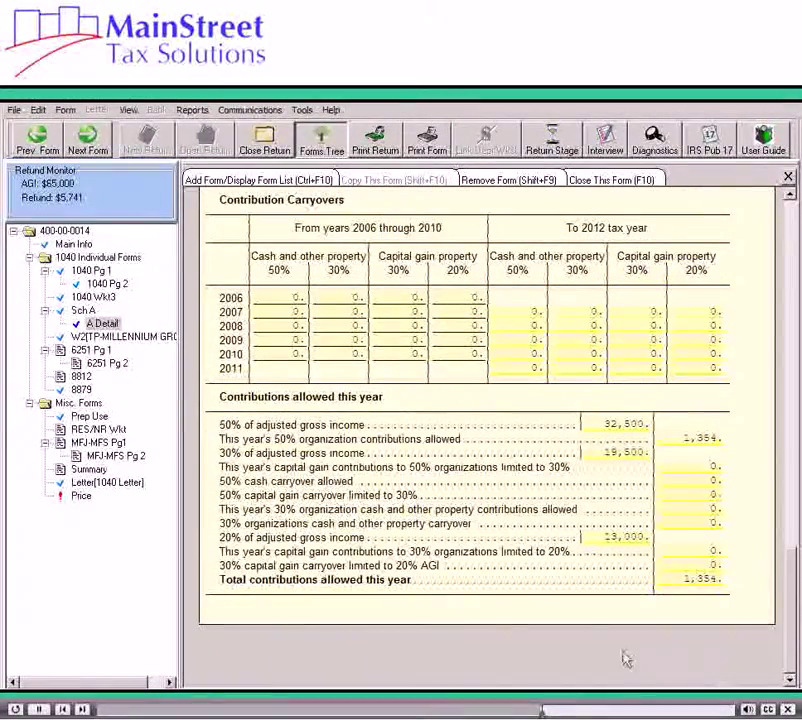
click(285, 354)
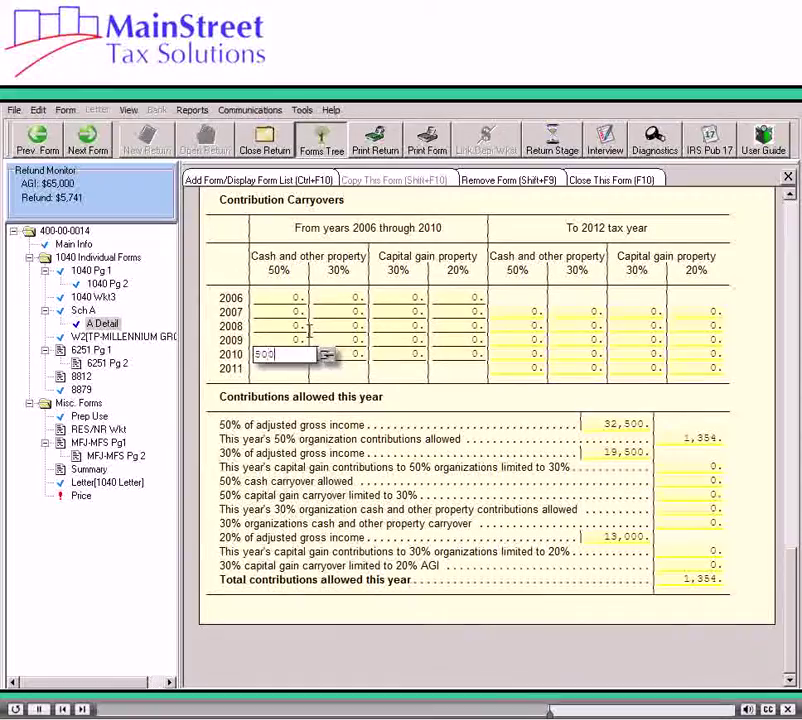
text(500)
key(Tab)
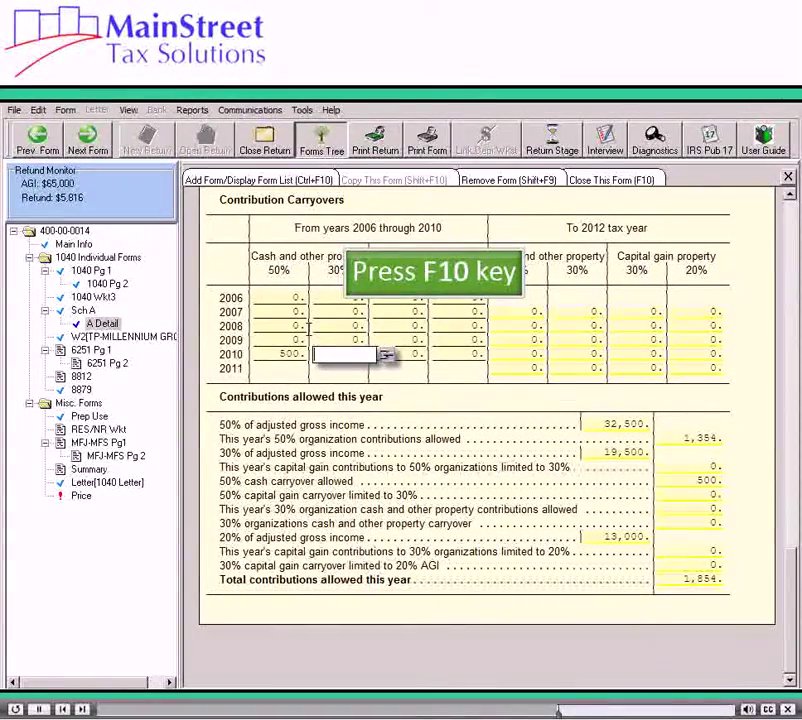
Close the worksheet with F10 and accept charity lines 16–18 at 1,189, 165 and 500.
key(F10)
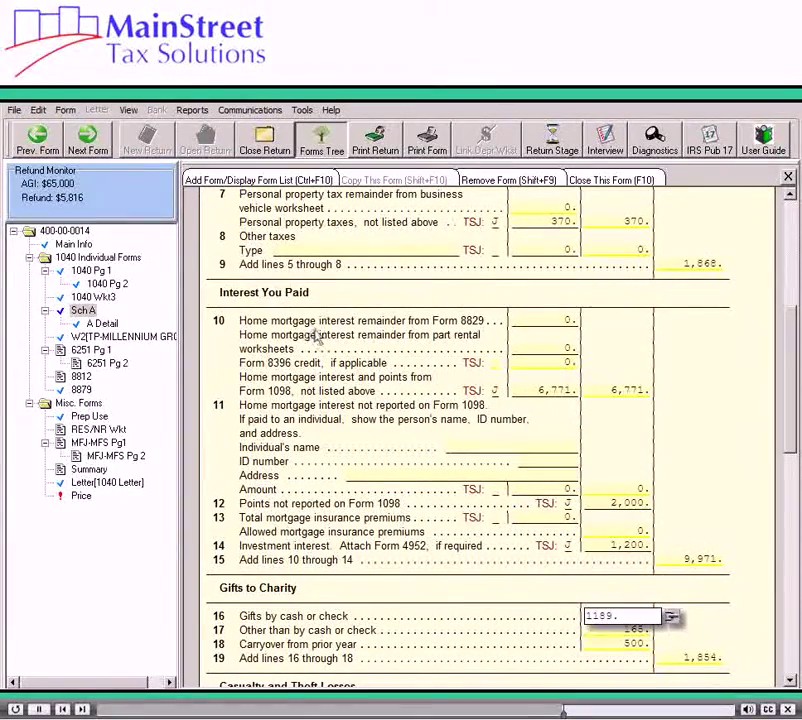
key(Return)
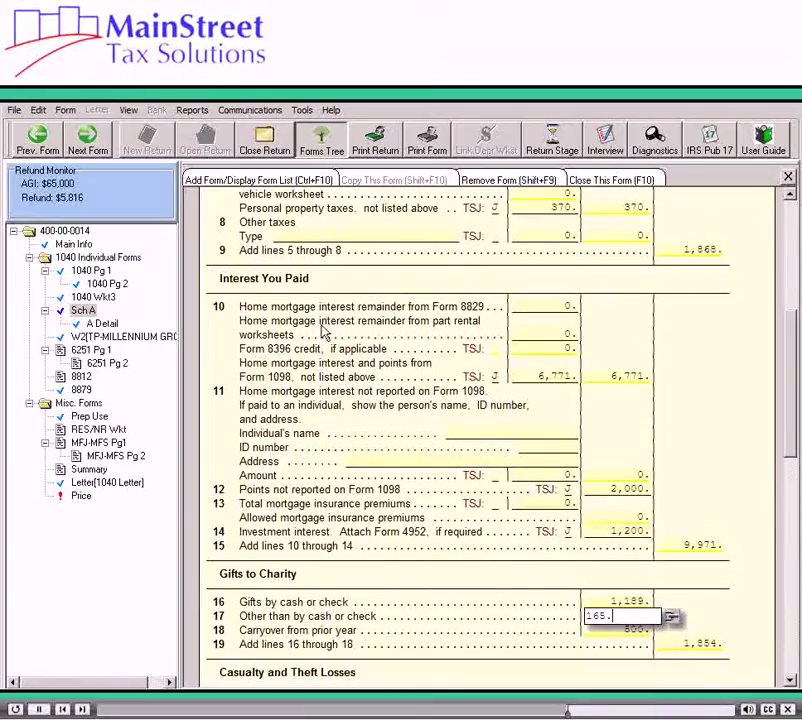
key(Return)
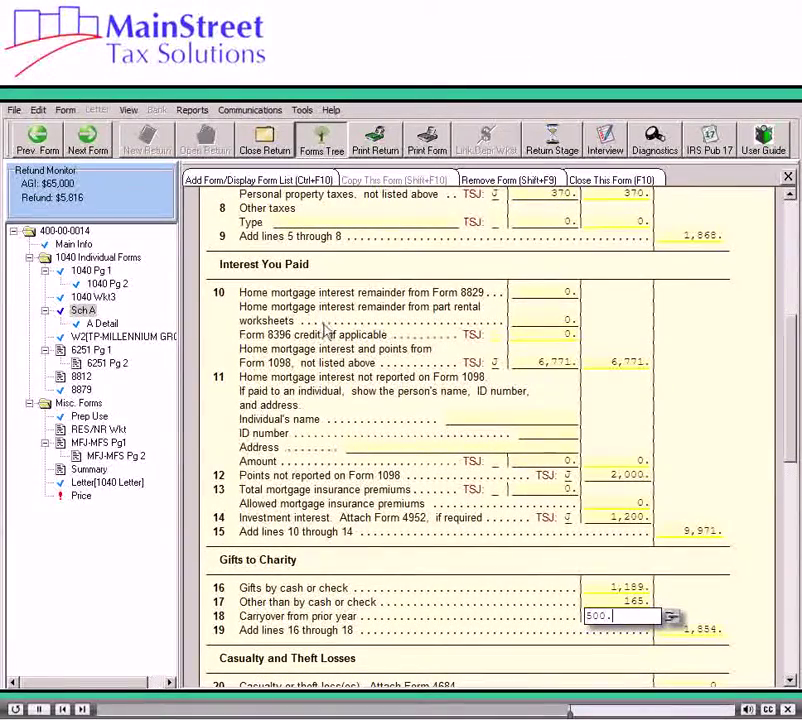
key(Return)
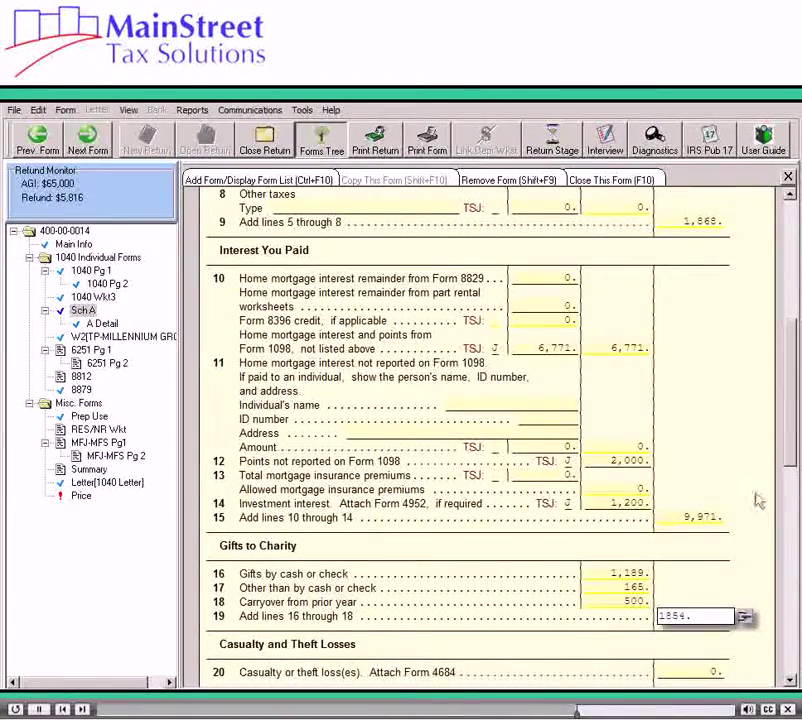
click(796, 650)
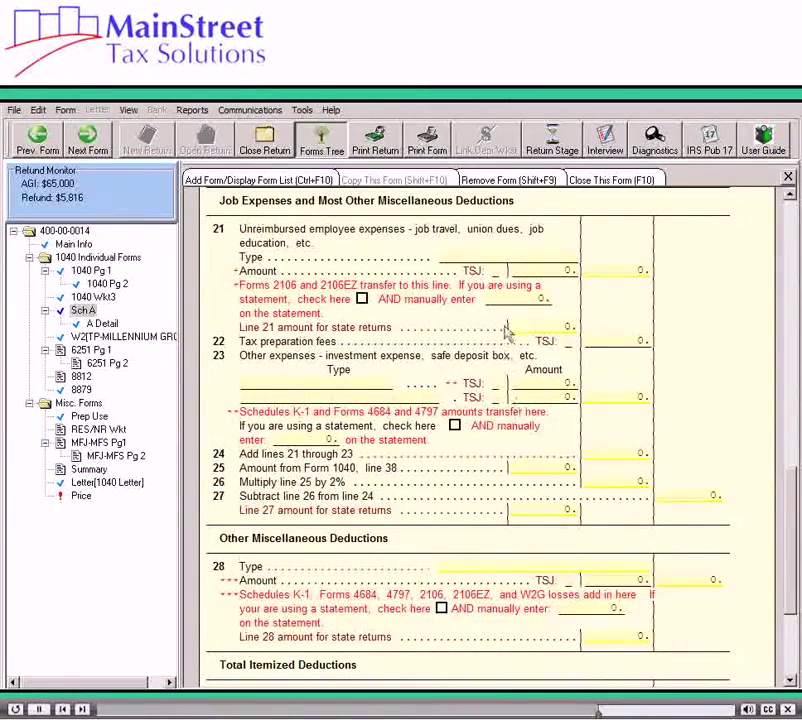
Enter taxpayer JOB EDUCATION 1,212 on line 21 and tax preparation fees of 212 on line 22.
click(490, 257)
text(JOB E)
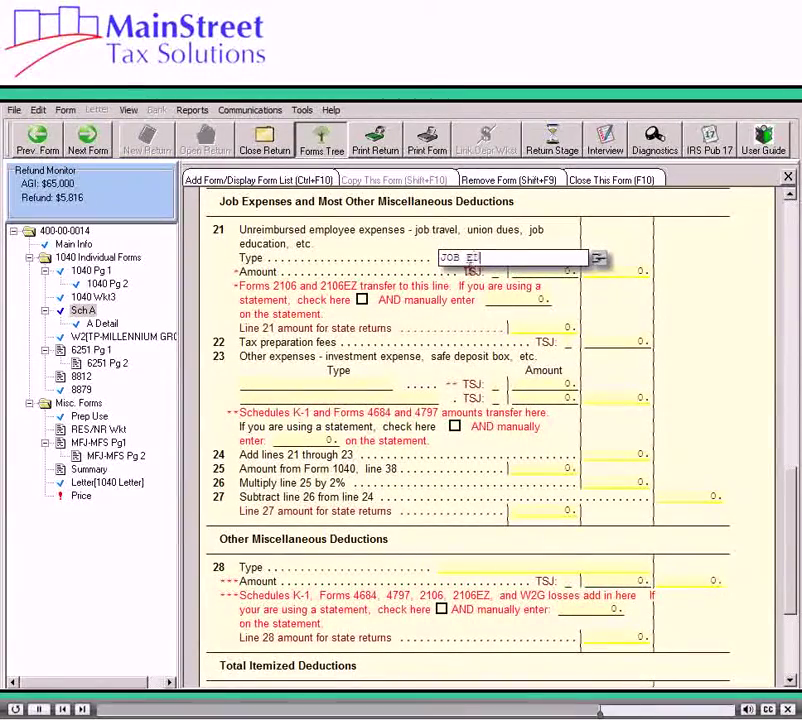
text(DUCATION)
key(Tab)
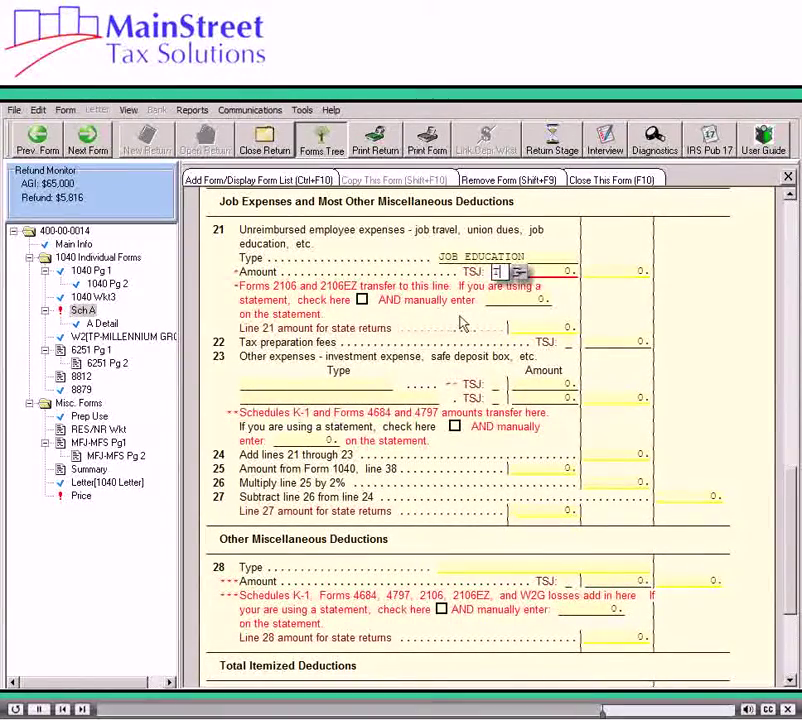
text(T)
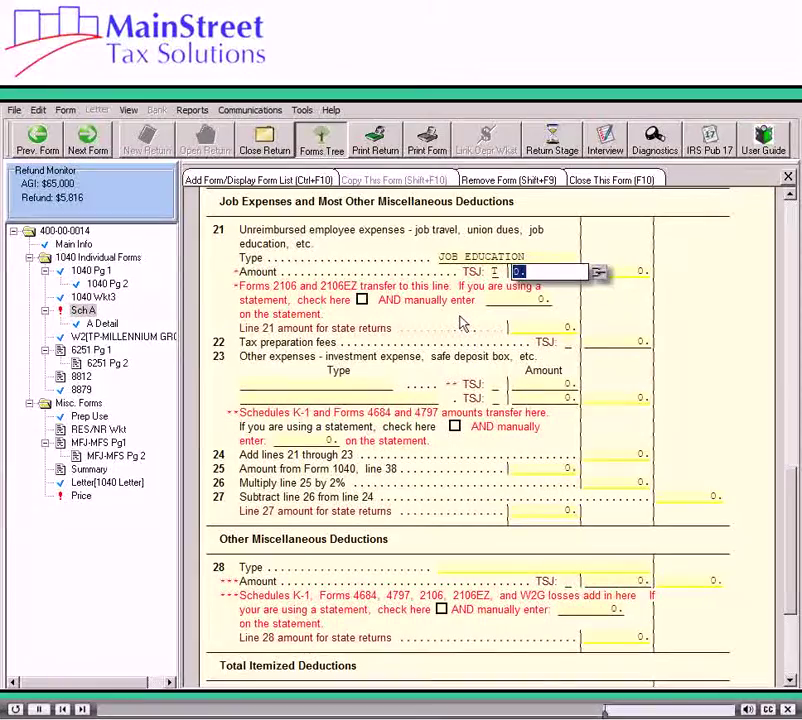
text(1212)
key(Tab)
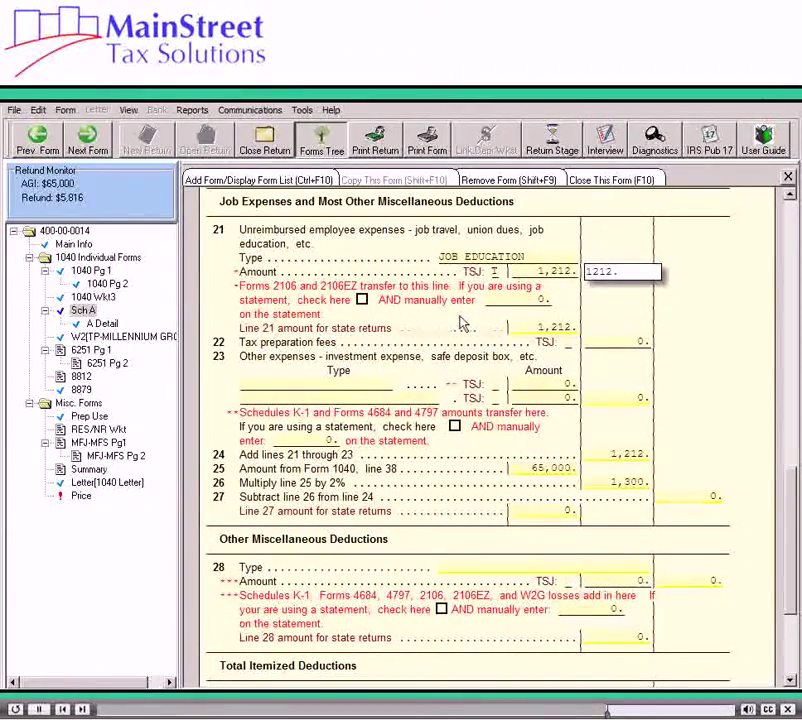
click(571, 344)
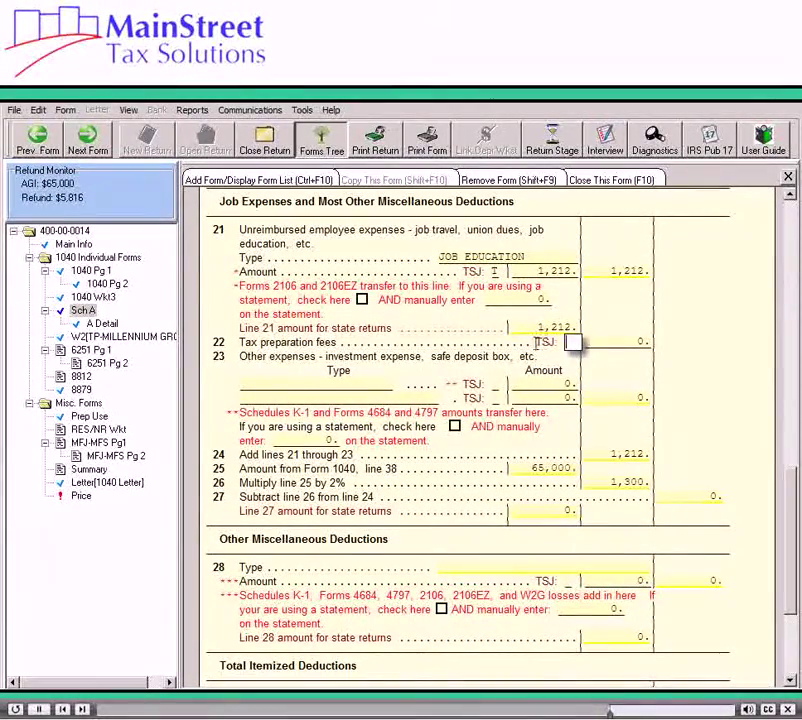
key(Tab)
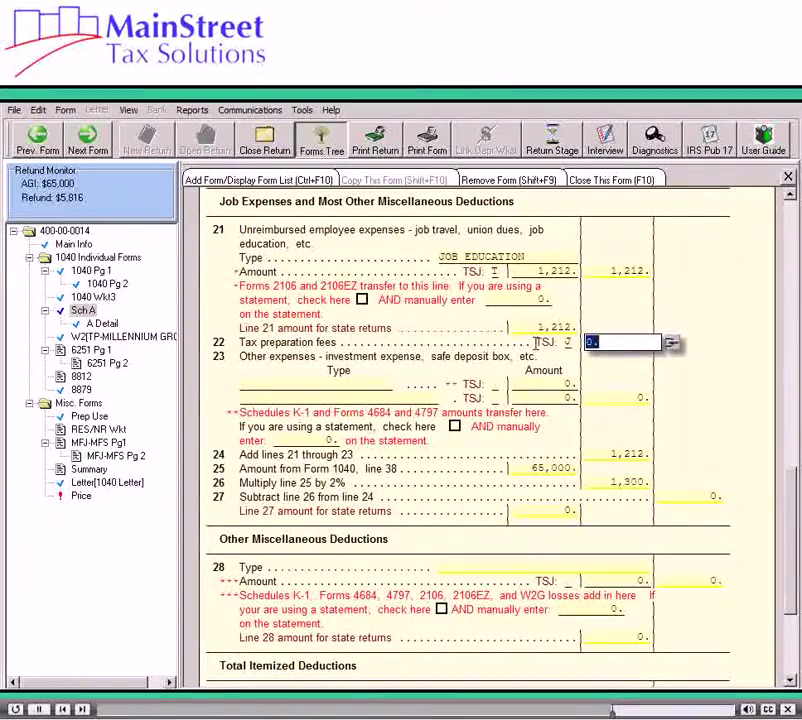
text(212)
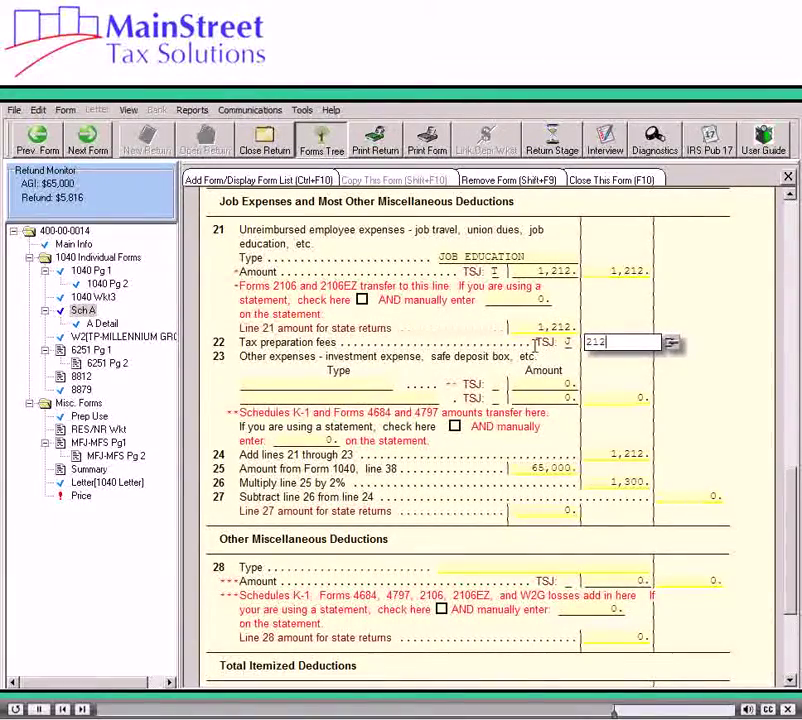
key(Tab)
Add joint SAFE DEPOSIT BOX 134 and INVESTMENT EXPENSE 218 on line 23.
text(SAF)
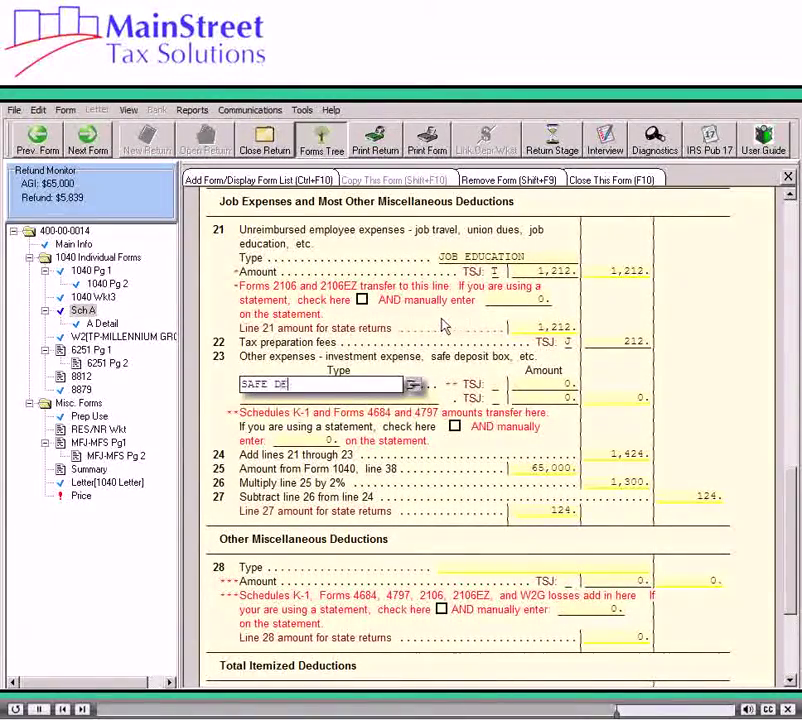
text(E DEPOSIT BOX)
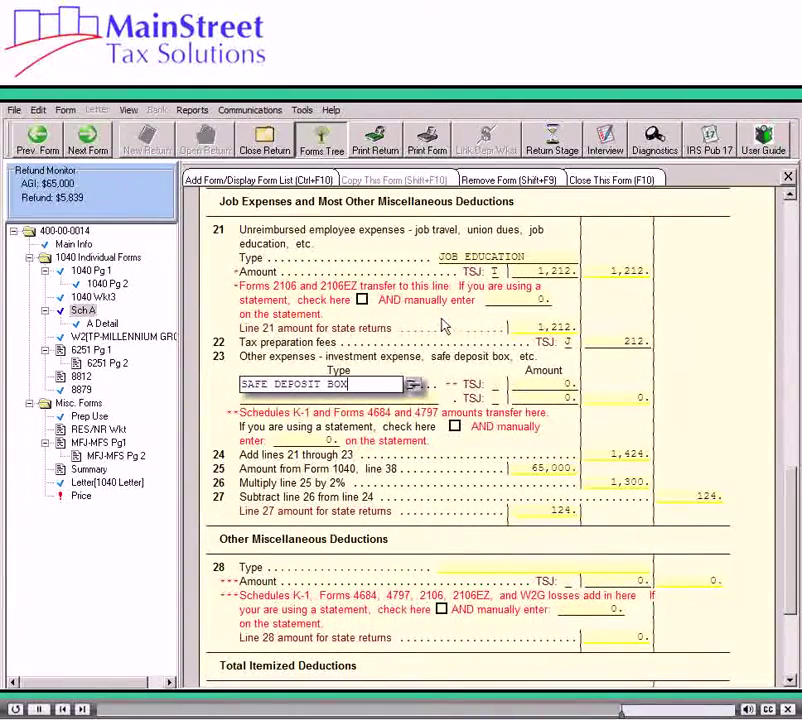
key(Tab)
text(j)
key(Tab)
text(134)
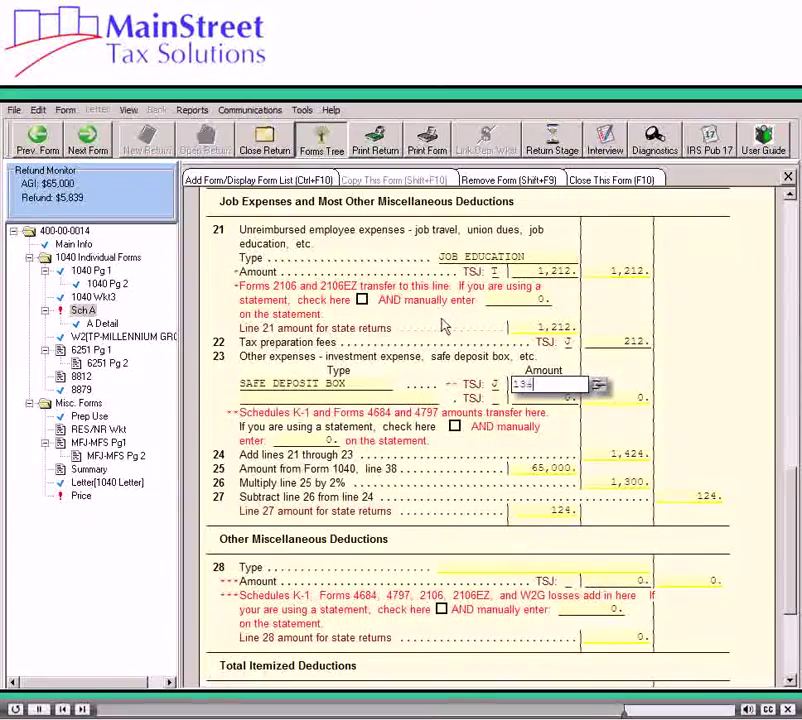
key(Tab)
text(INVESTMENT)
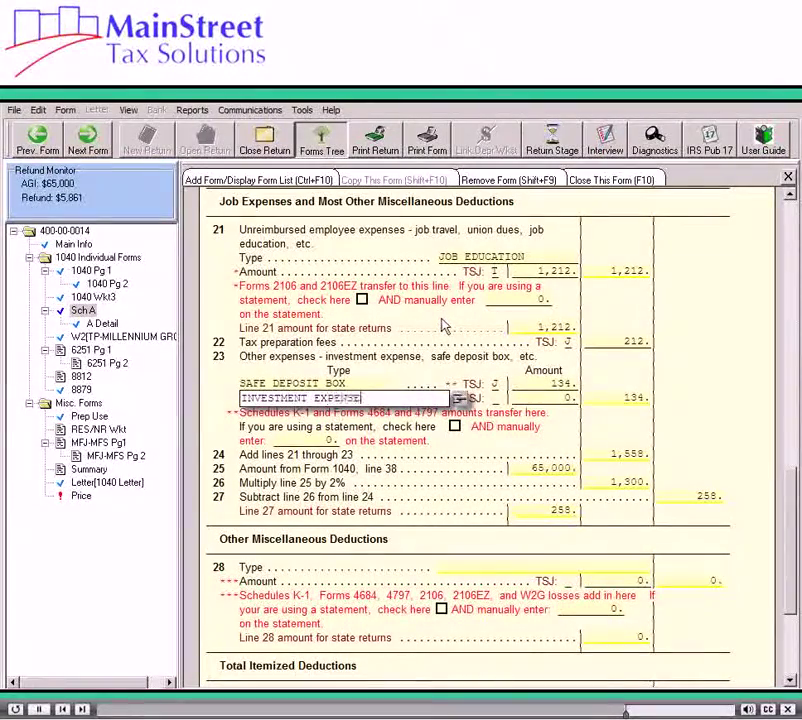
key(Tab)
key(Tab)
text(218)
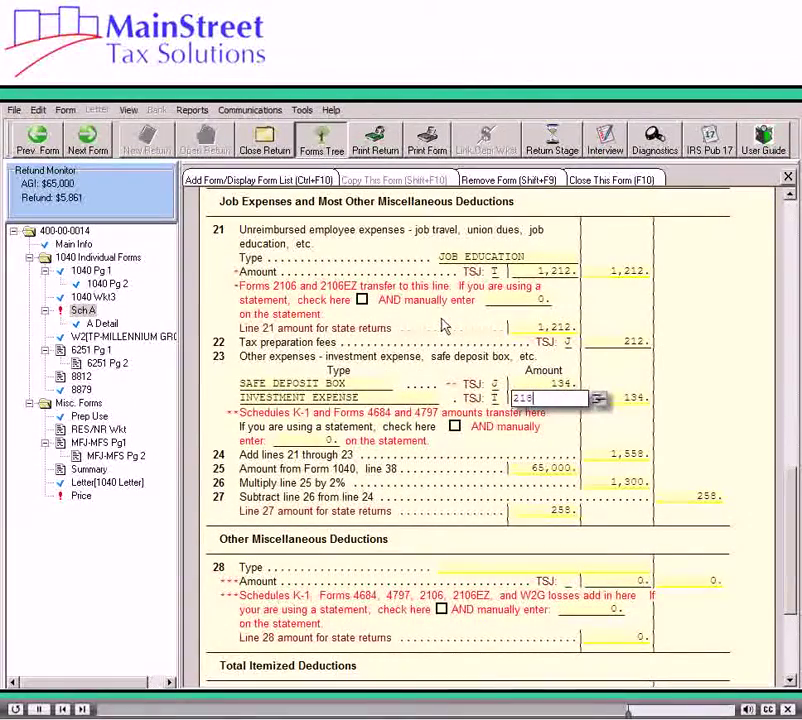
key(Tab)
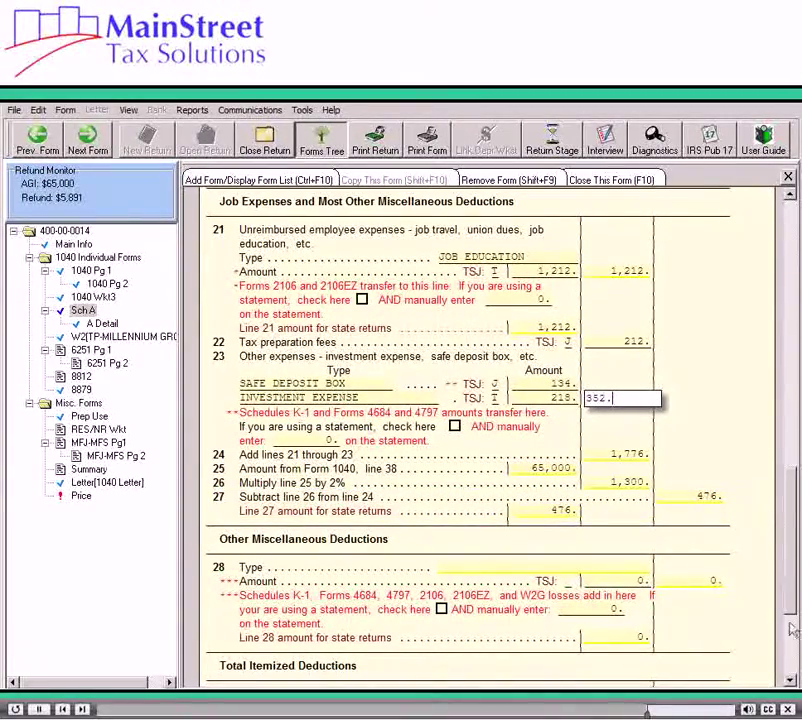
scroll(790, 667, down, 3)
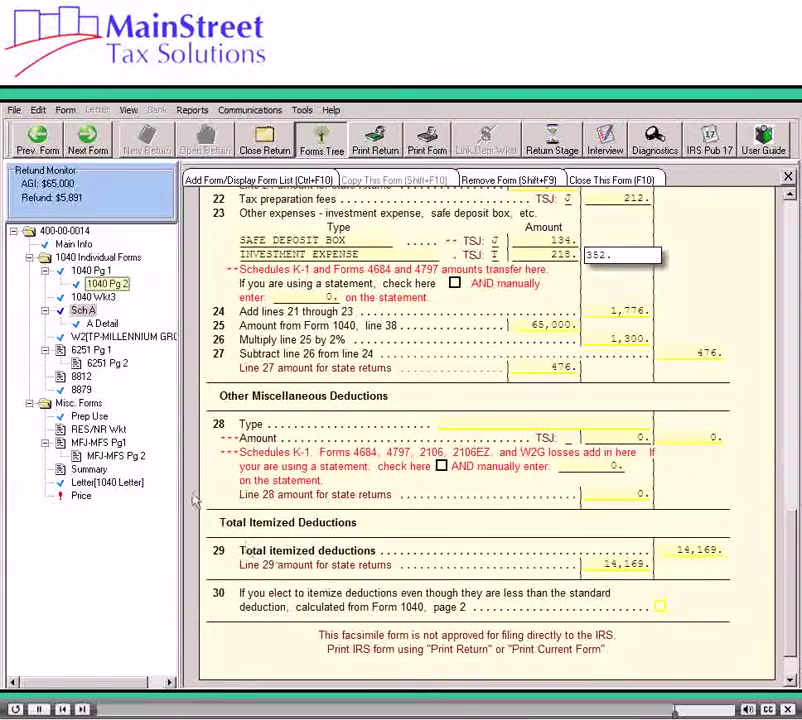
Open Form 1040 page 2 and step through lines 39–40, confirming 14,169 itemized deductions.
click(110, 284)
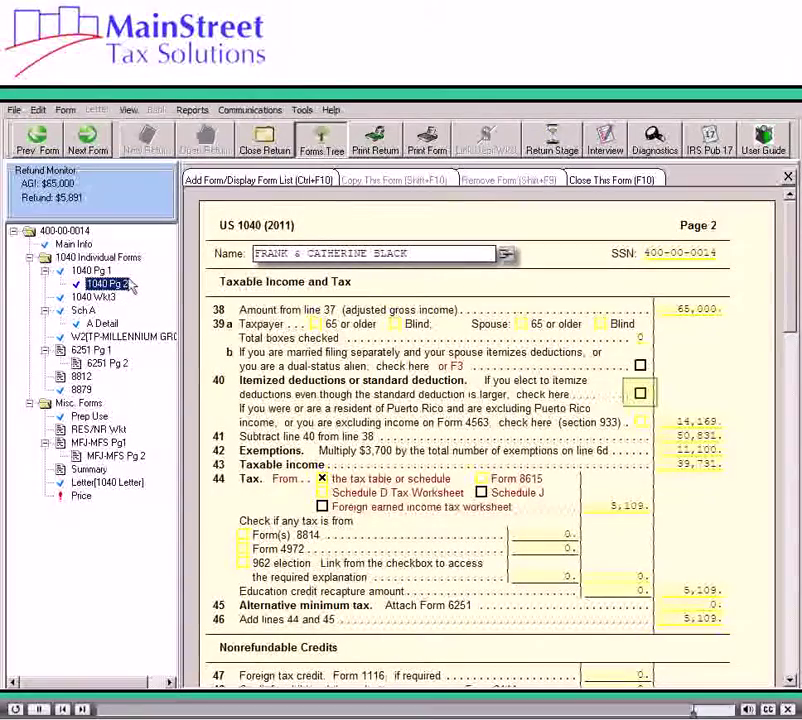
key(Tab)
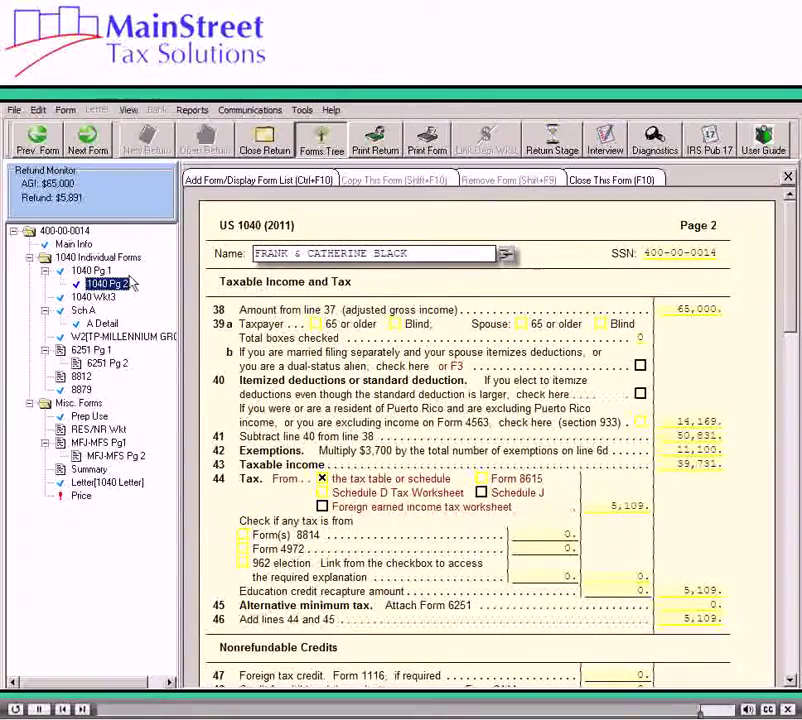
key(shift+Tab)
key(shift+Tab)
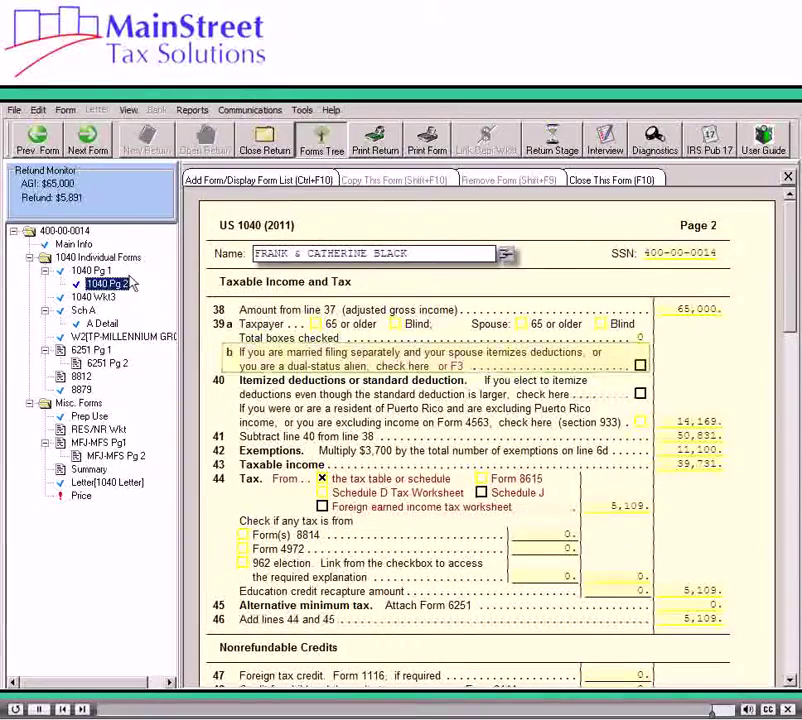
key(shift+Tab)
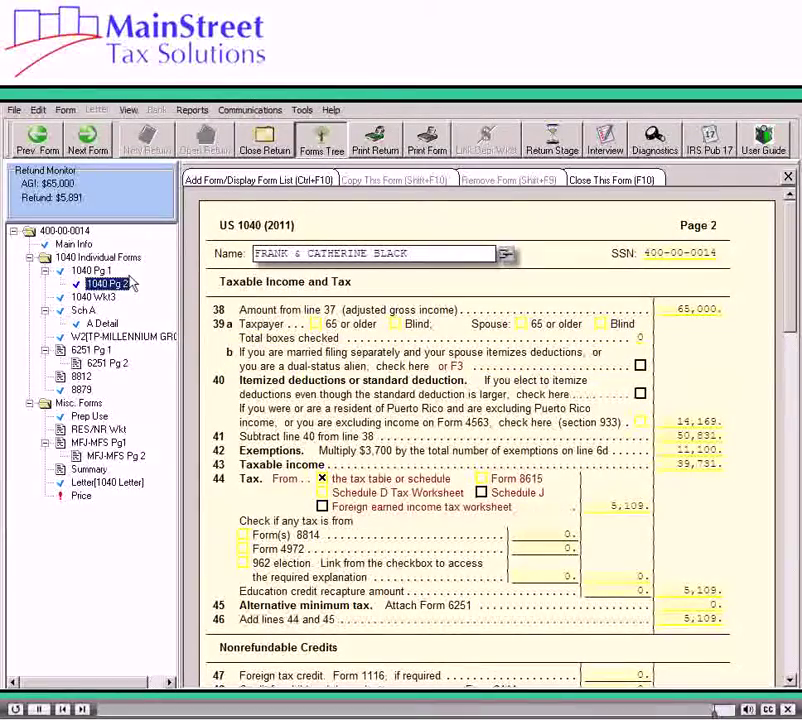